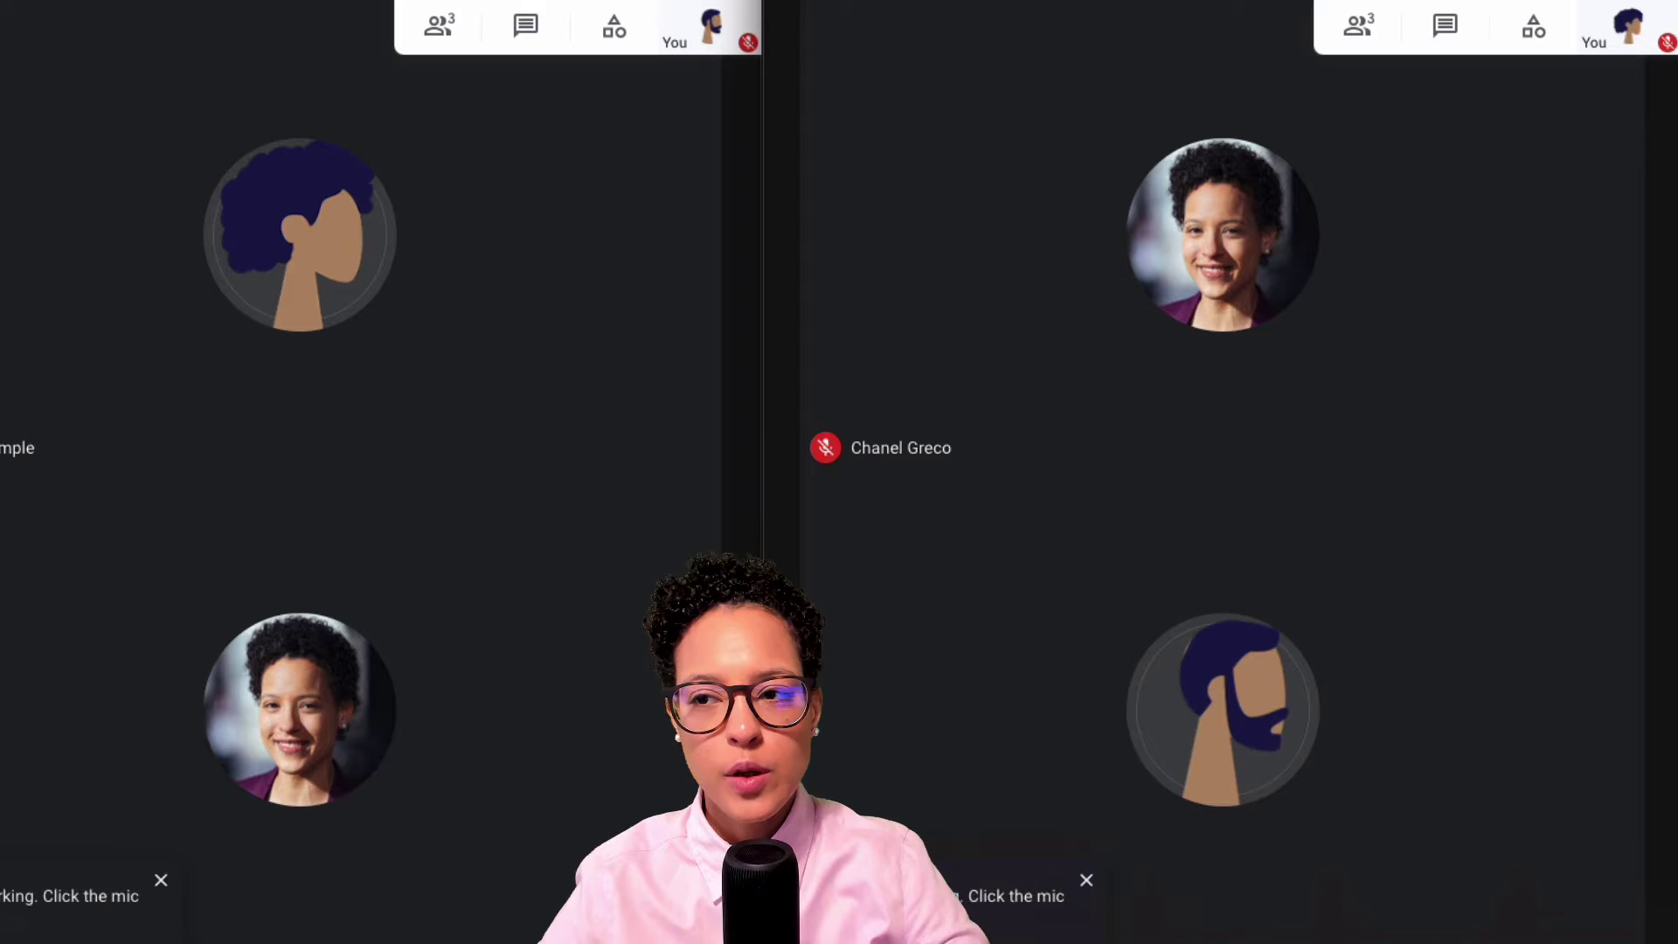
Show the People panel listing the three participants in the breakoutrooms call
{"action": "left_click", "coordinate": [1355, 39]}
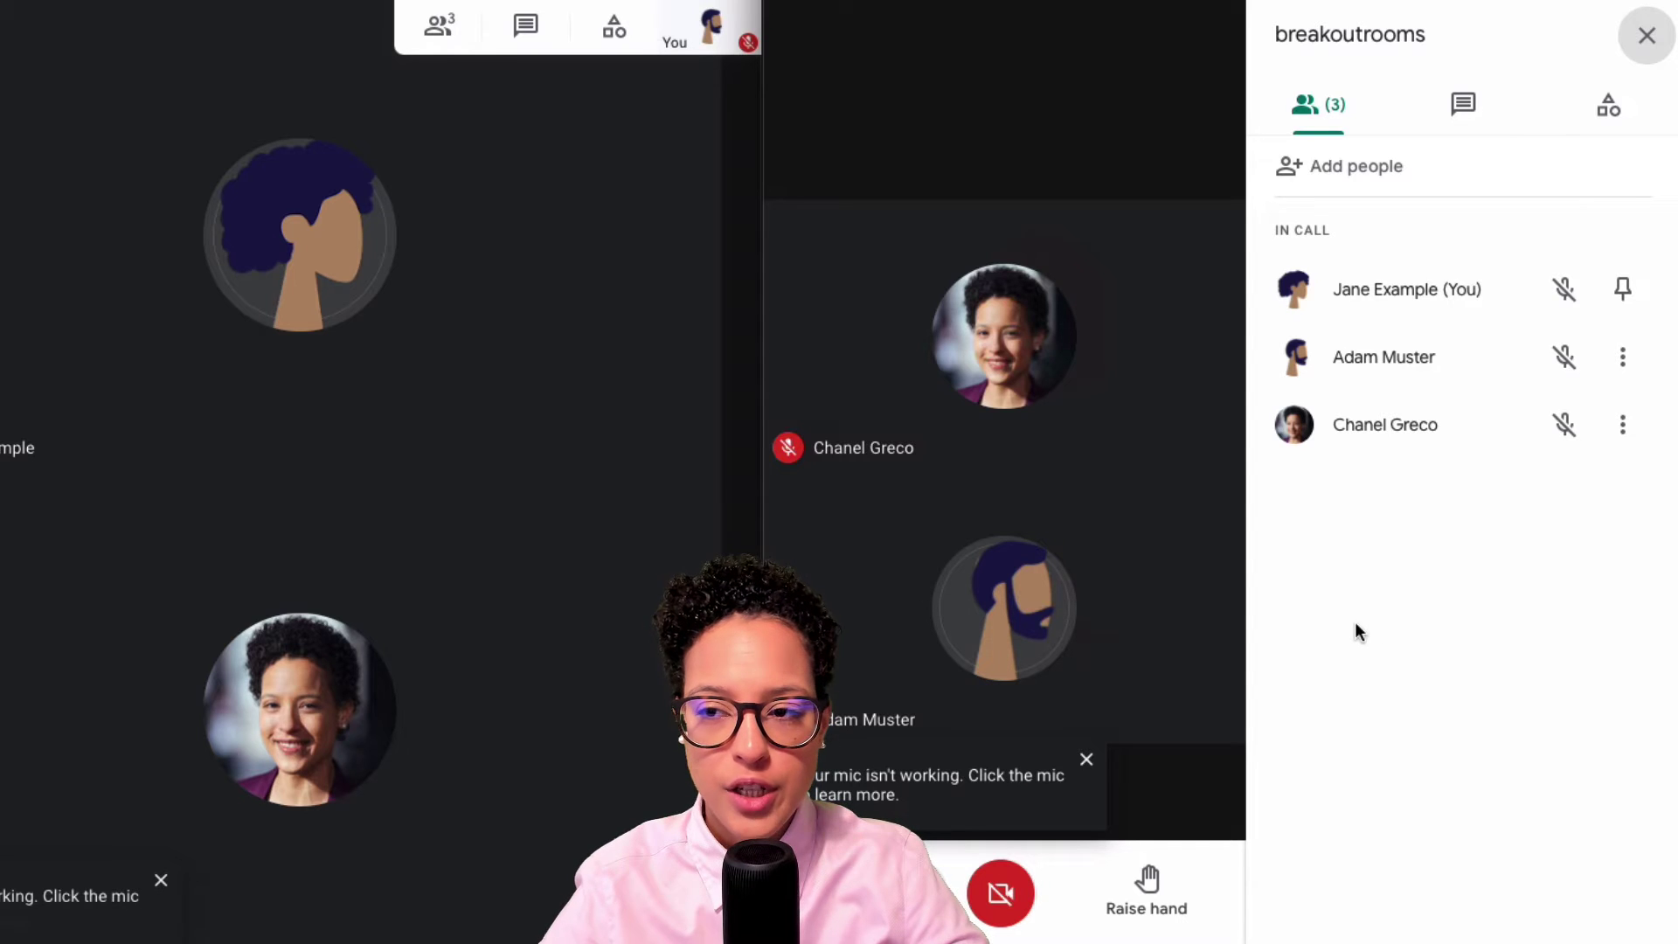
Close the side panel and open Breakout rooms from the Activities menu
{"action": "left_click", "coordinate": [1647, 35]}
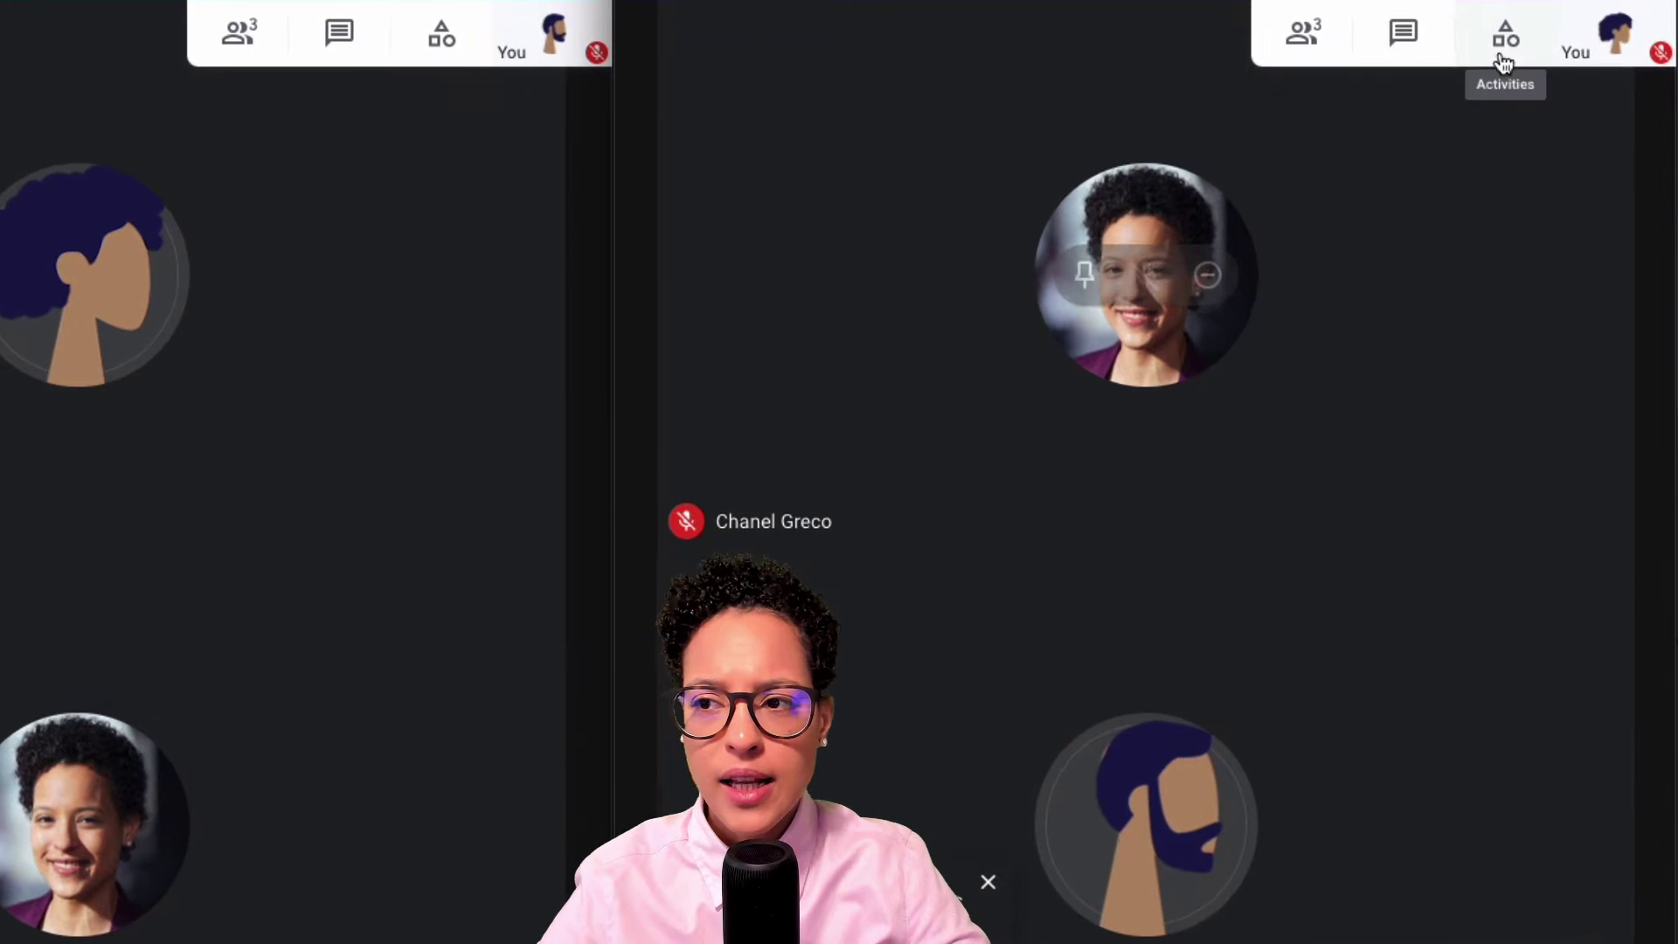
{"action": "left_click", "coordinate": [1503, 48]}
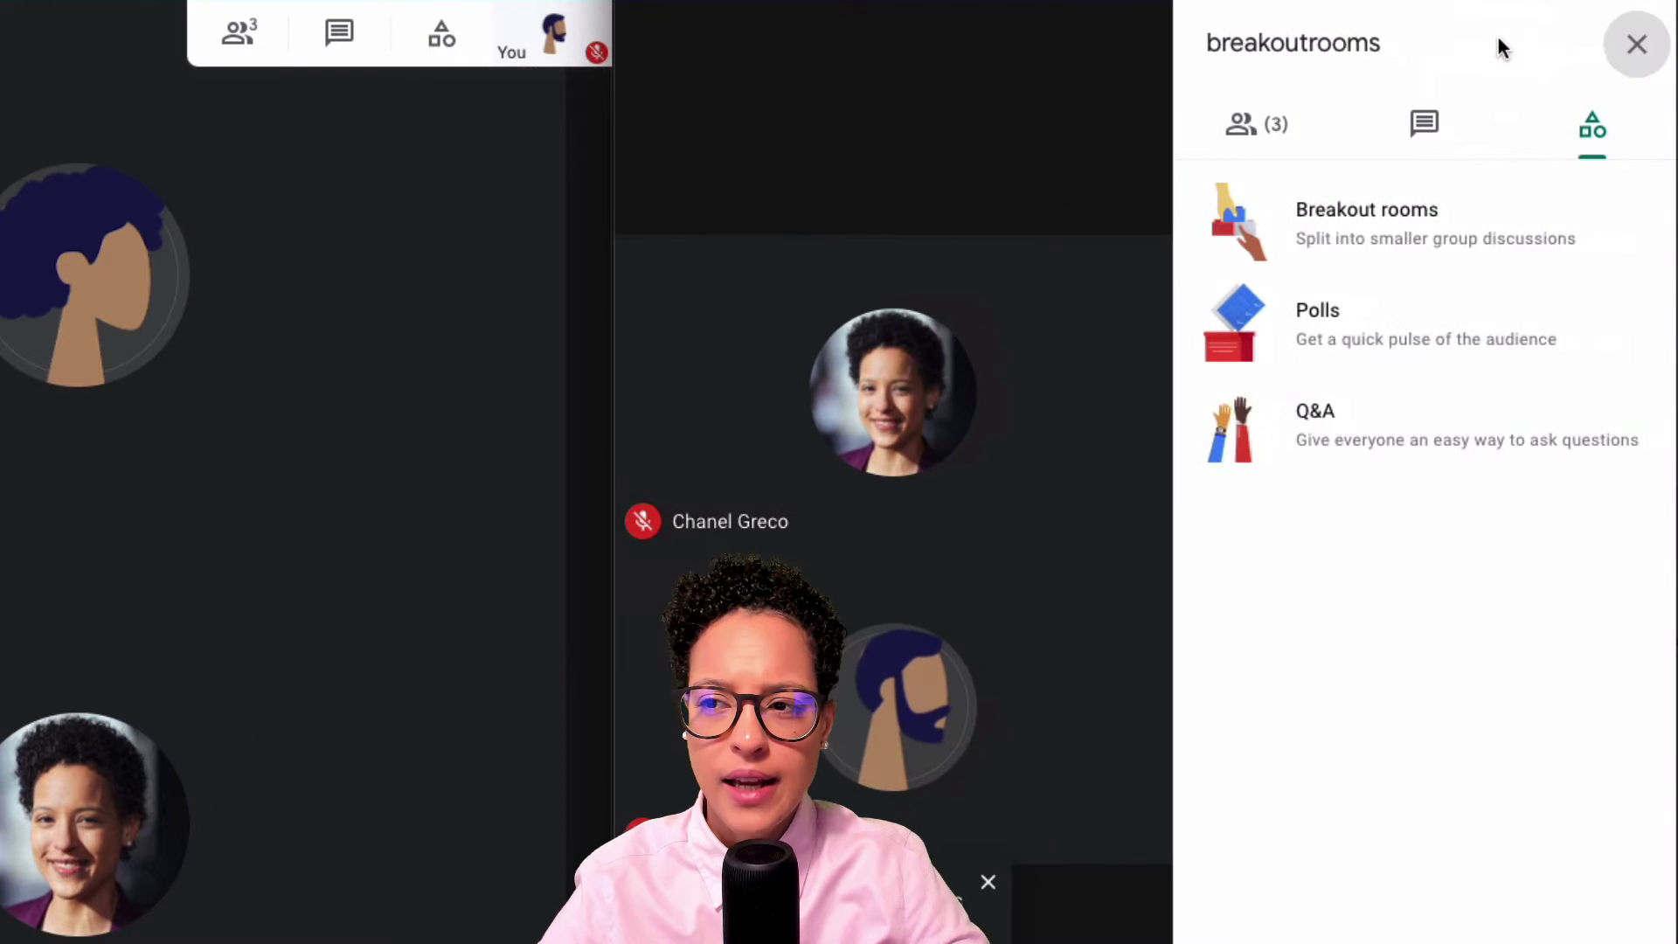
{"action": "left_click", "coordinate": [1382, 238]}
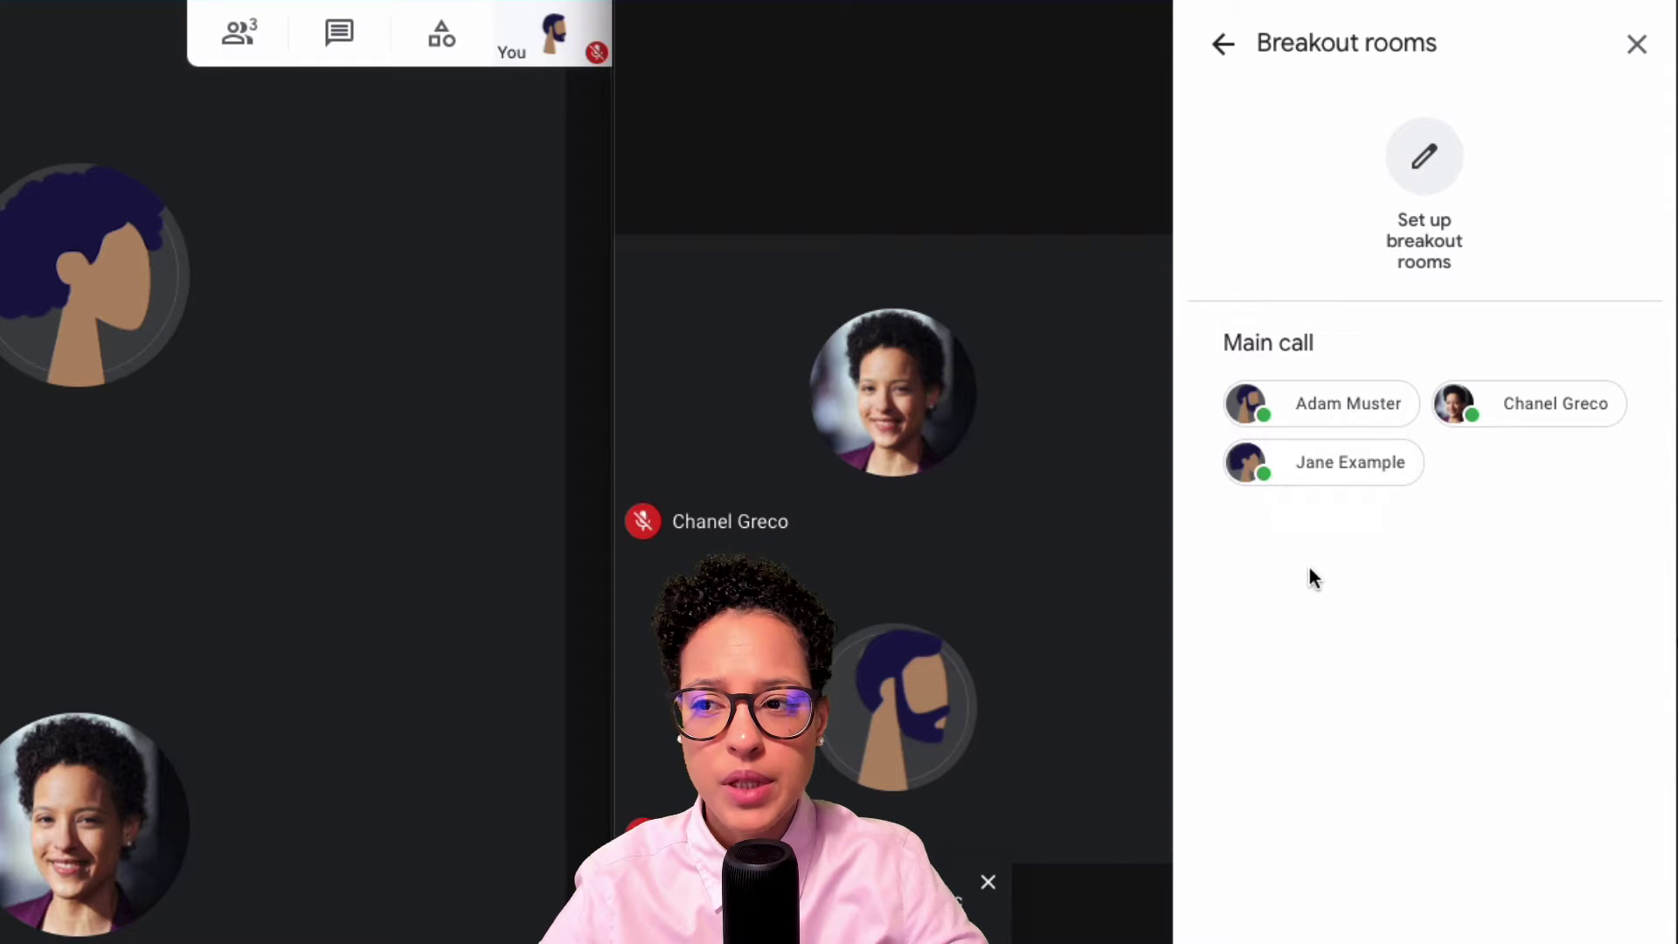
Set up two breakout rooms and replace 'Breakout' with 'Room' in both room names
{"action": "left_click", "coordinate": [1415, 163]}
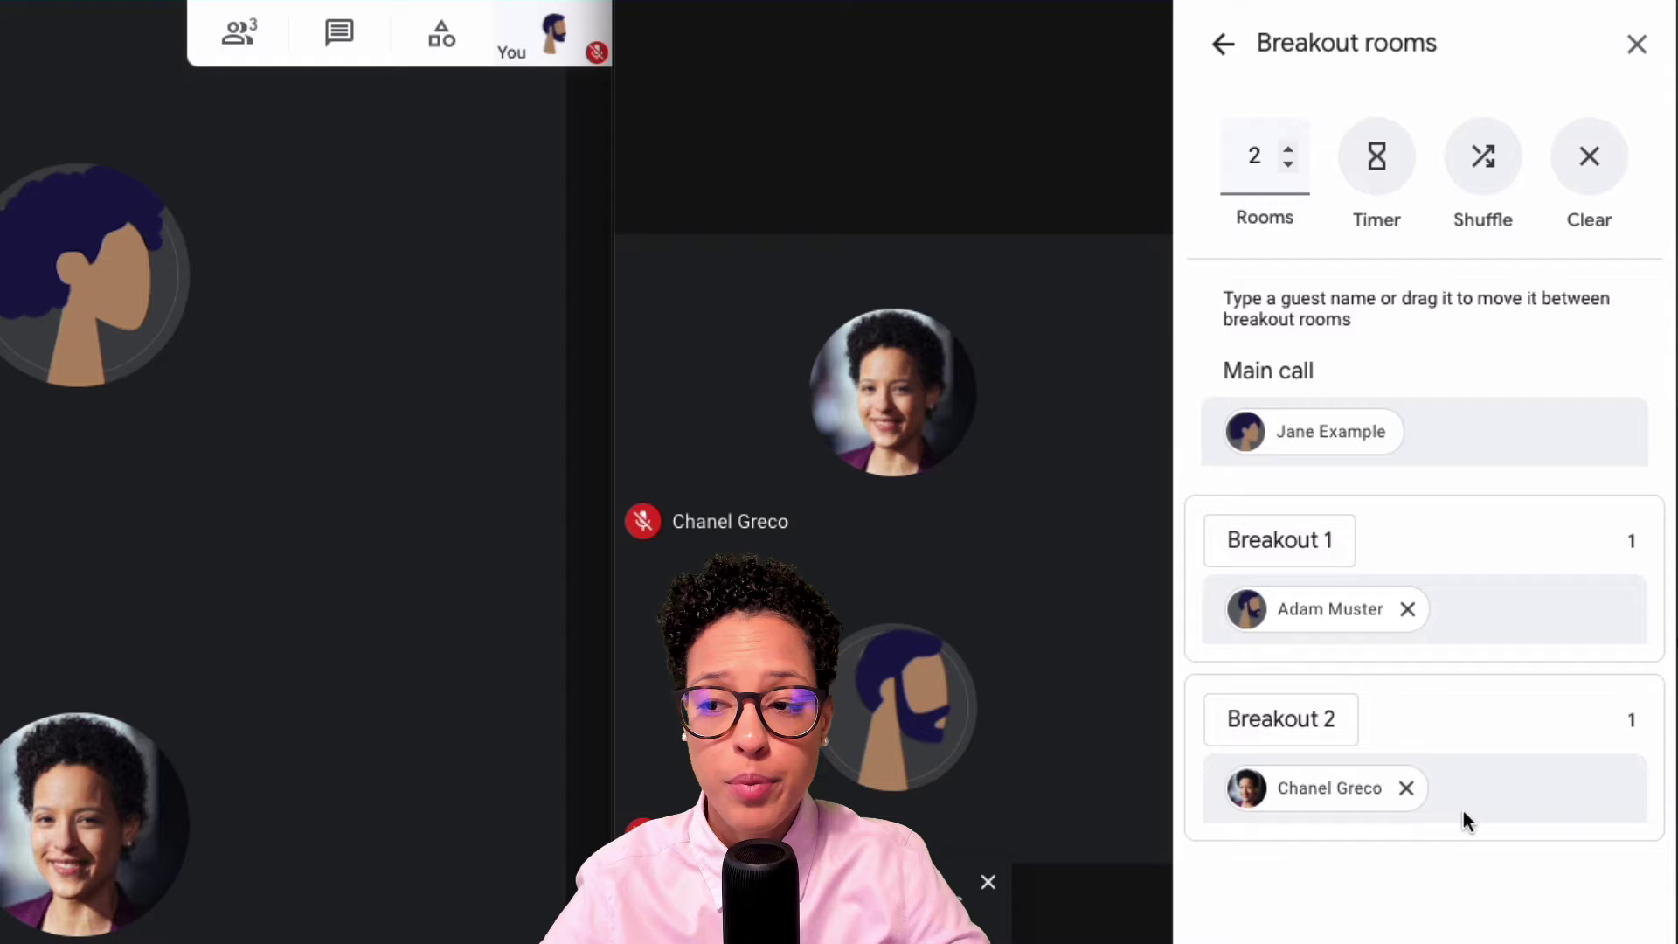
{"action": "left_click", "coordinate": [1342, 540]}
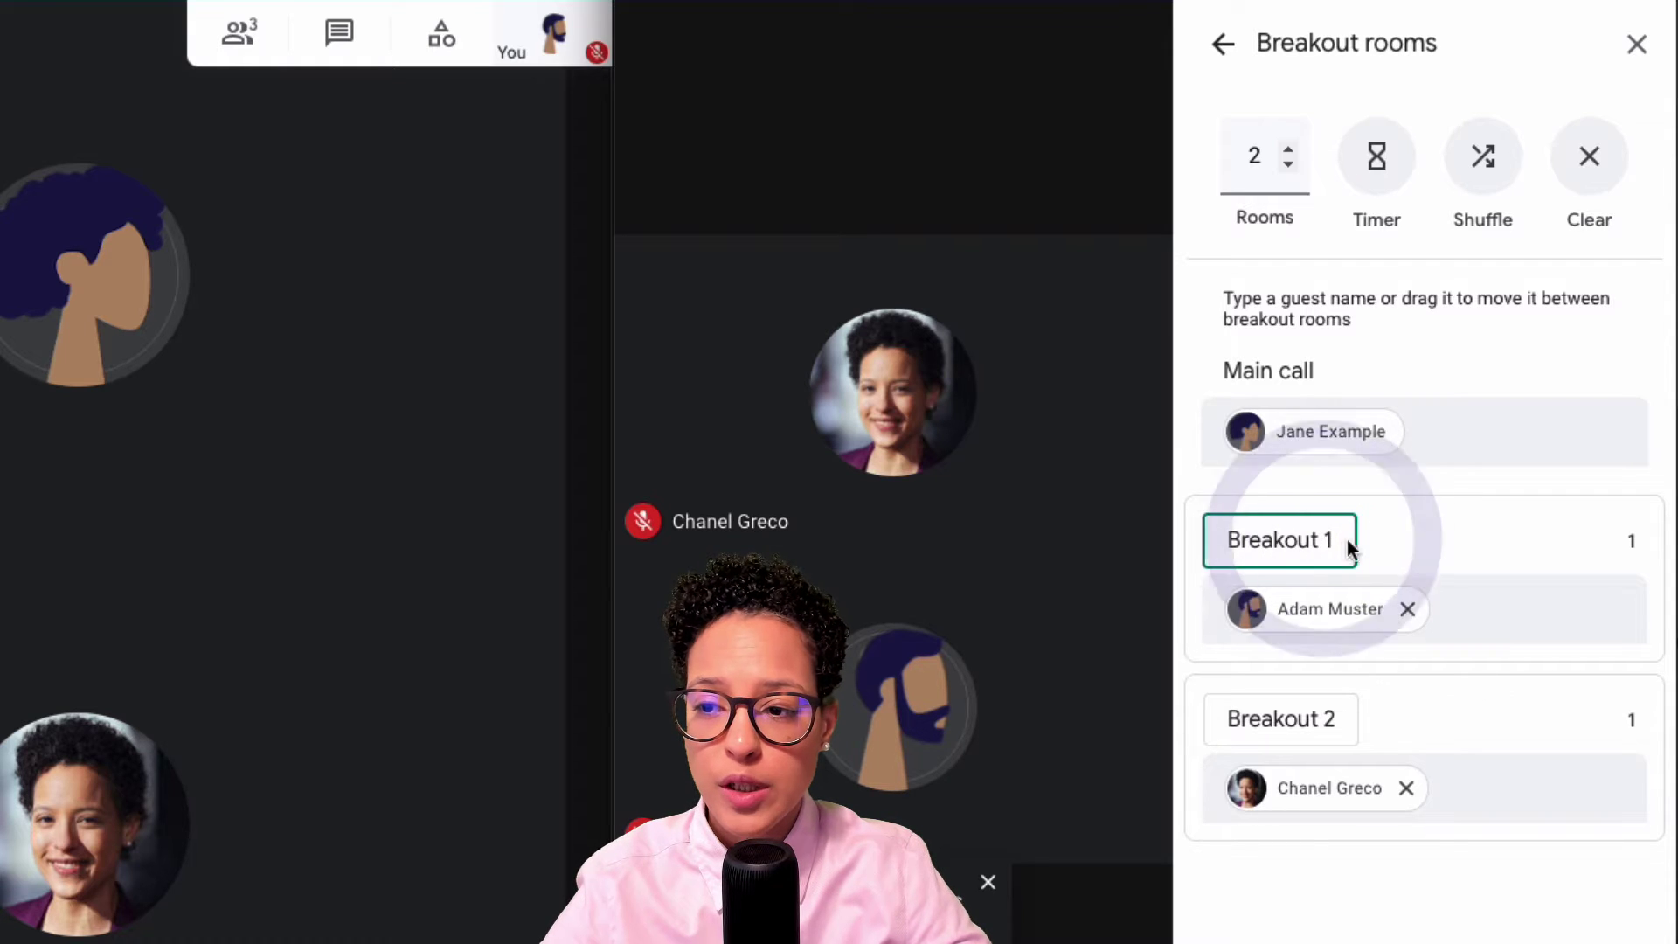
{"action": "left_click", "coordinate": [1319, 541]}
{"action": "left_click_drag", "start_coordinate": [1319, 542], "coordinate": [1178, 532]}
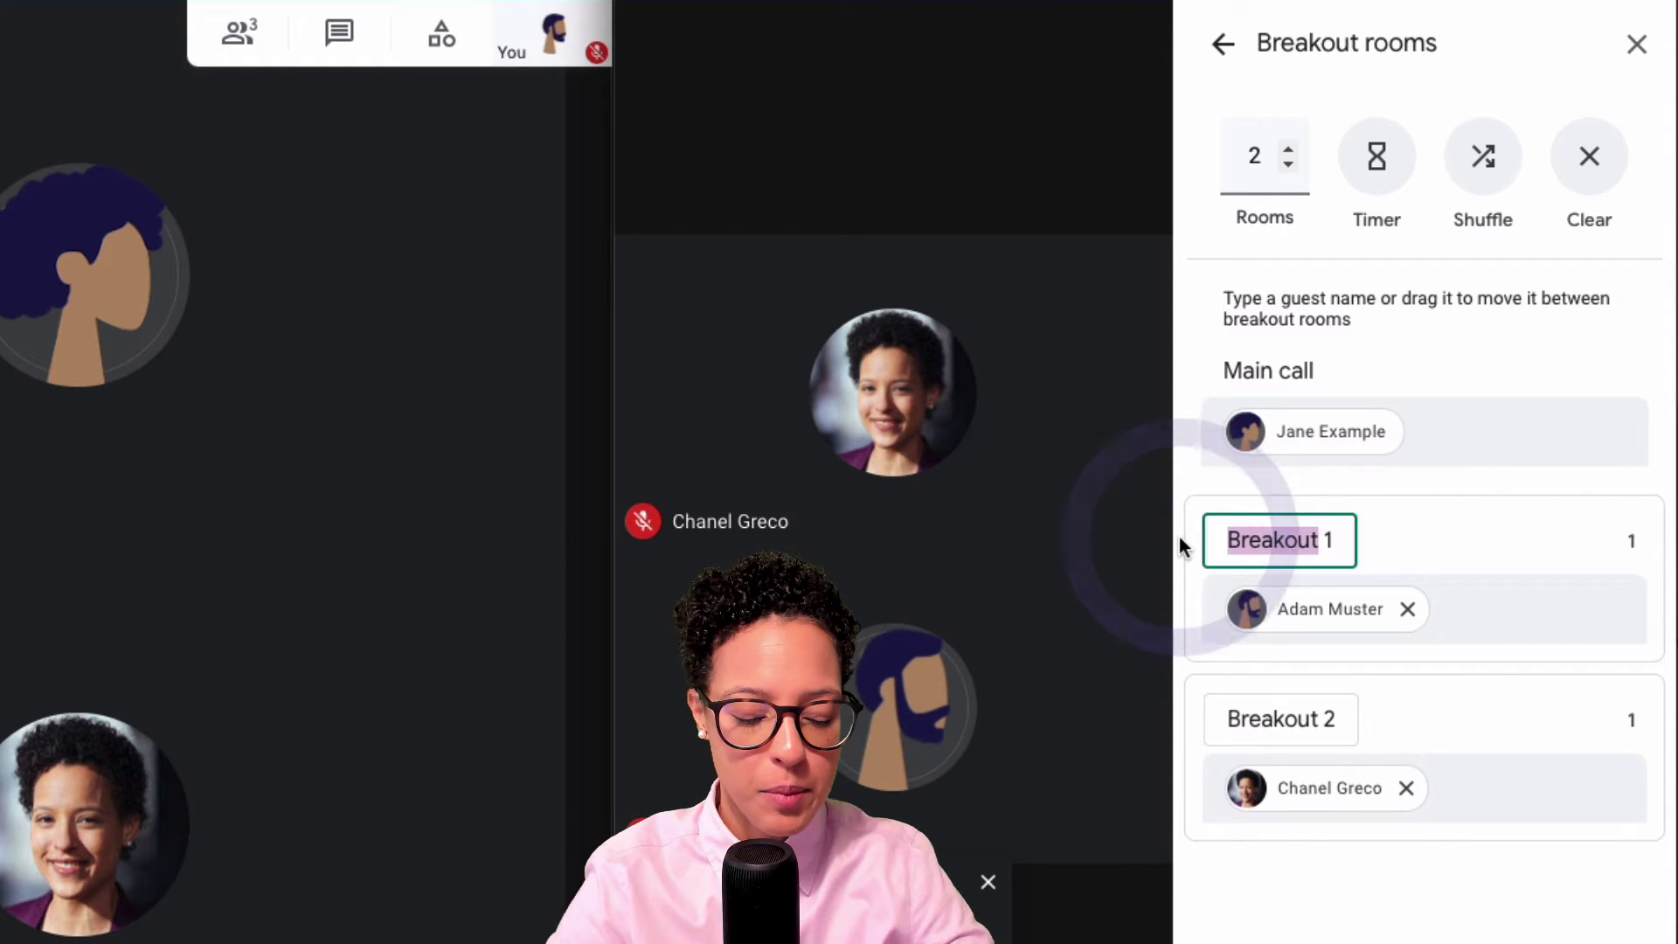
{"action": "type", "text": "Room"}
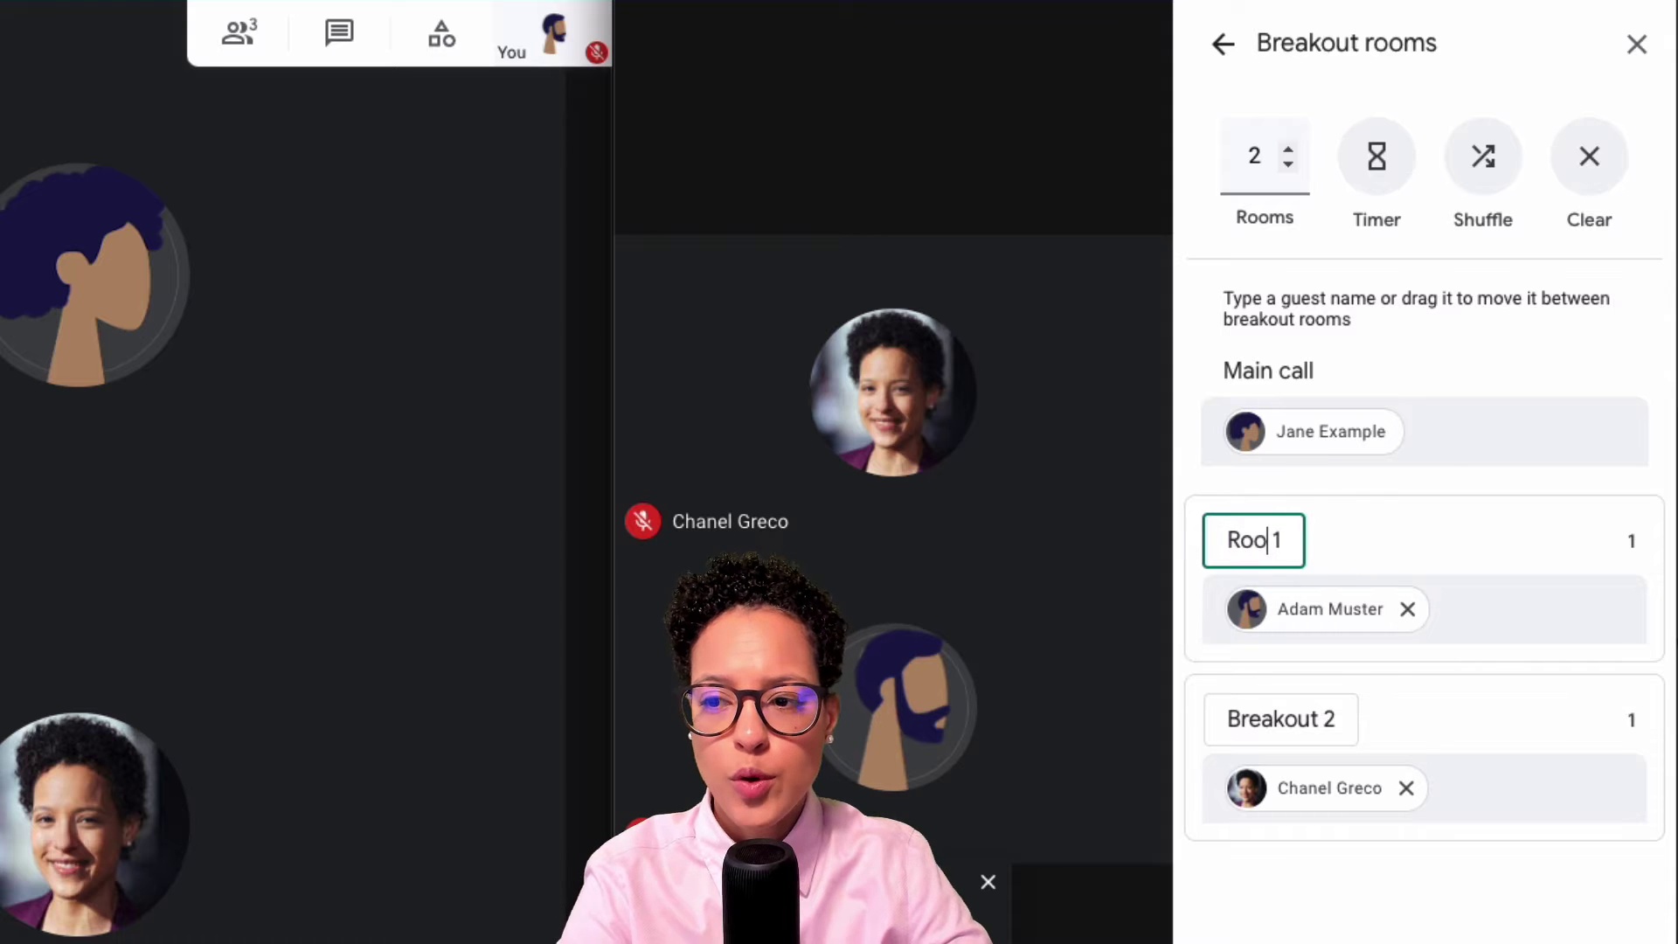
{"action": "double_click", "coordinate": [1270, 704]}
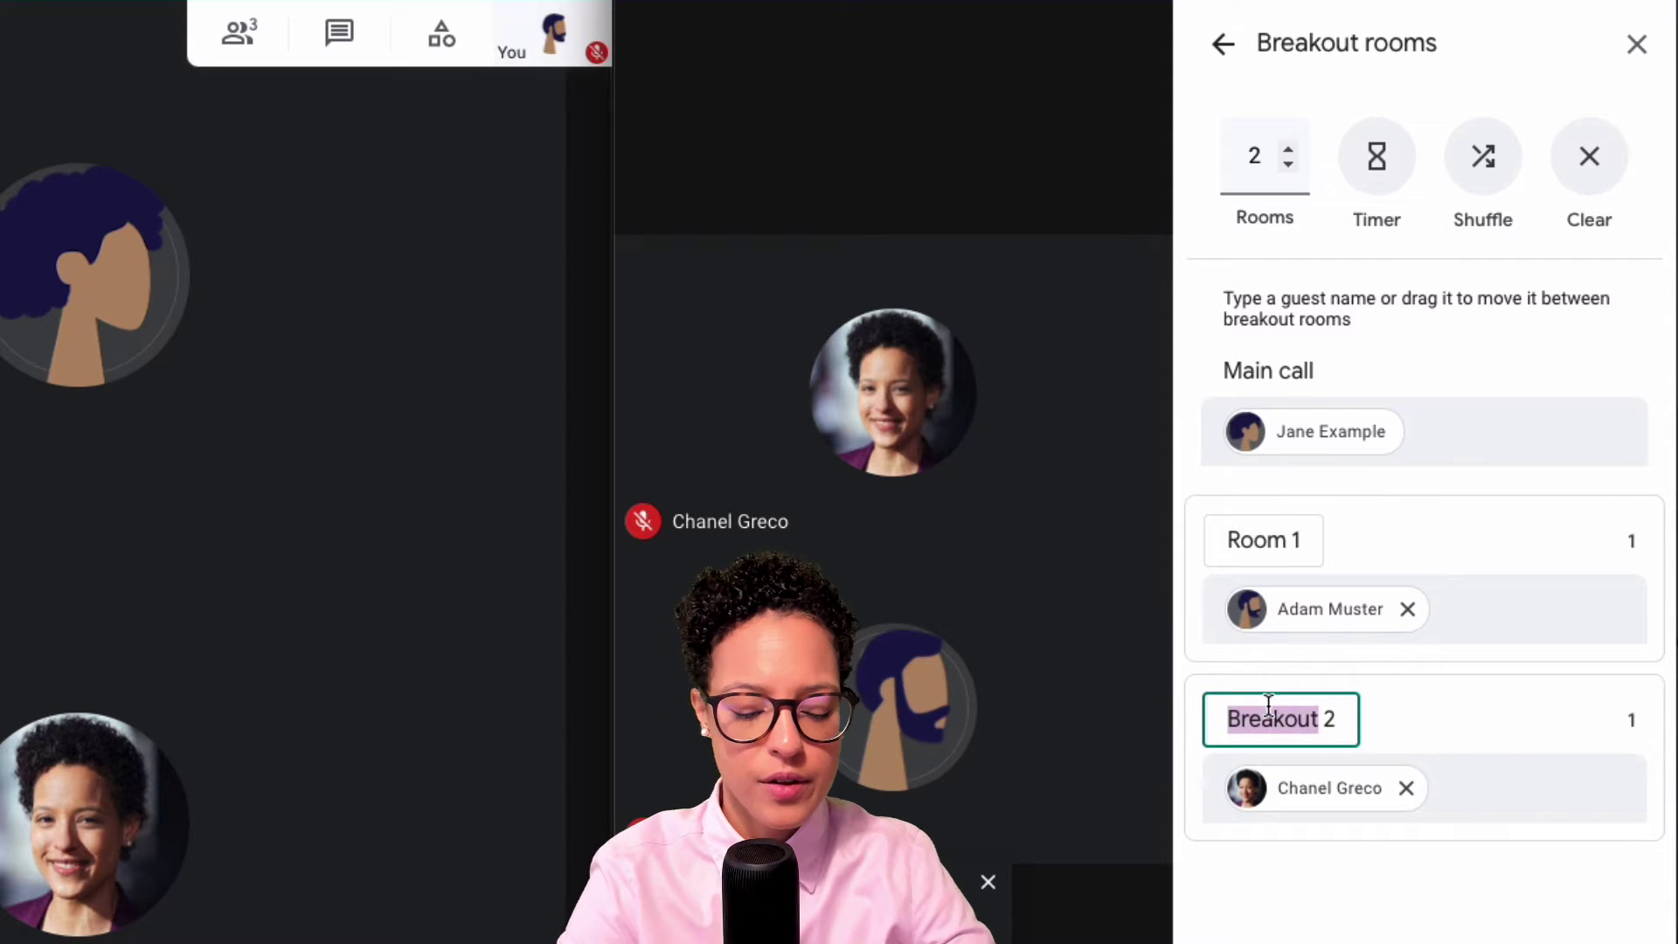
{"action": "type", "text": "Room"}
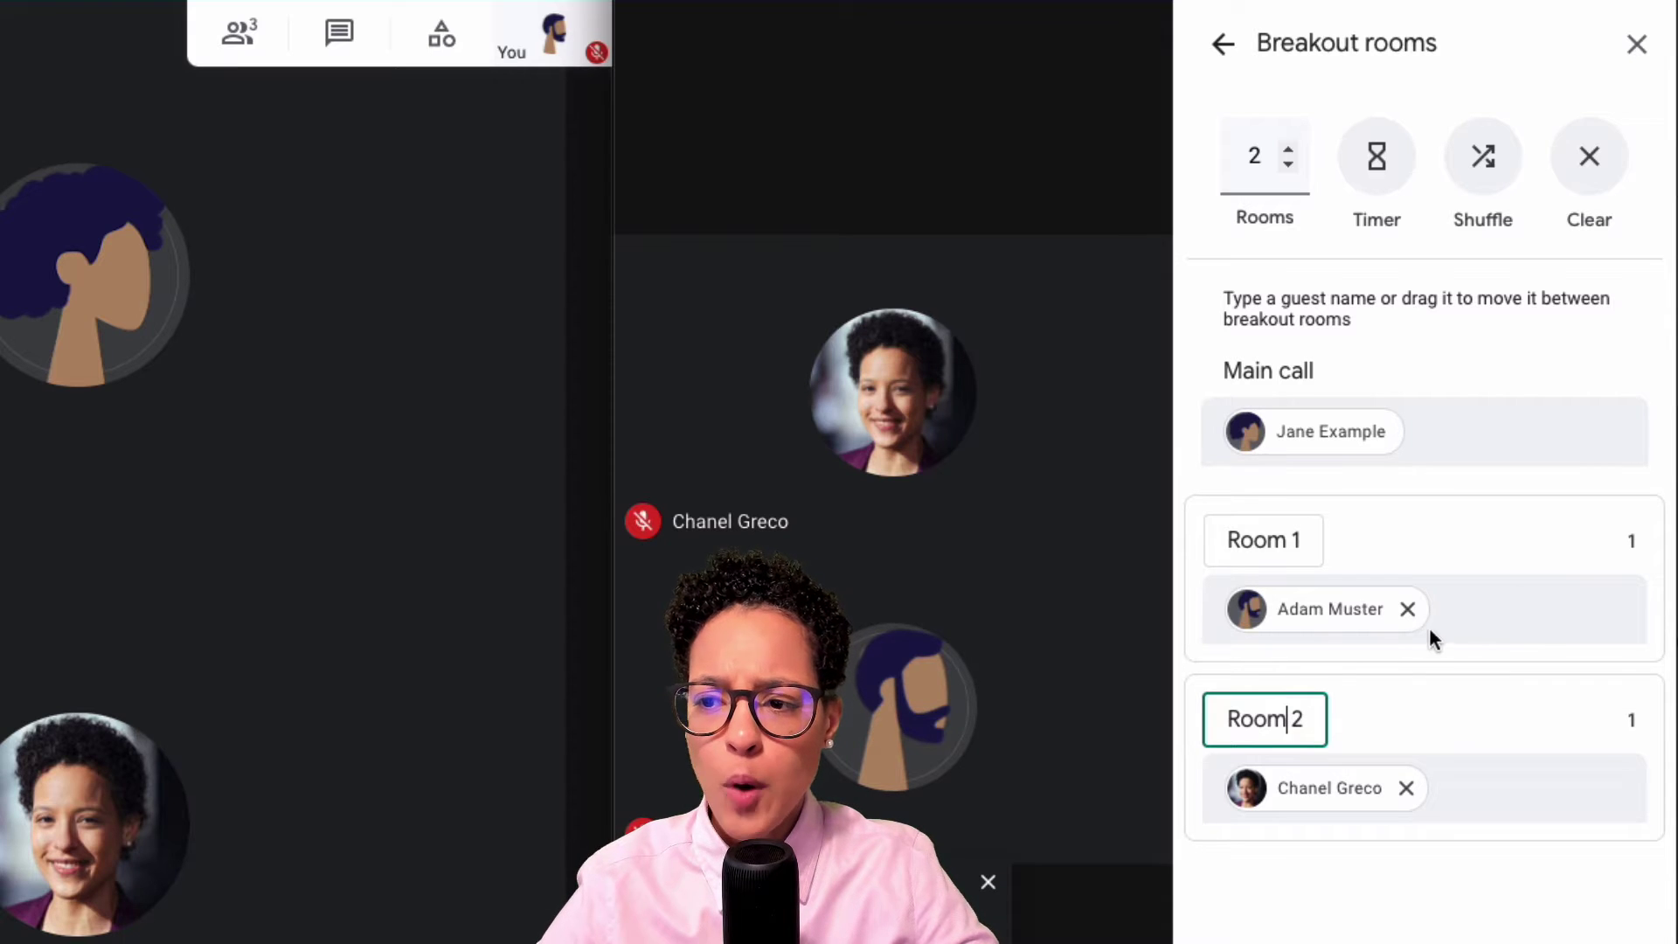
Add the host to Room 1, return them to the main call, then shuffle participants between rooms
{"action": "left_click", "coordinate": [1486, 612]}
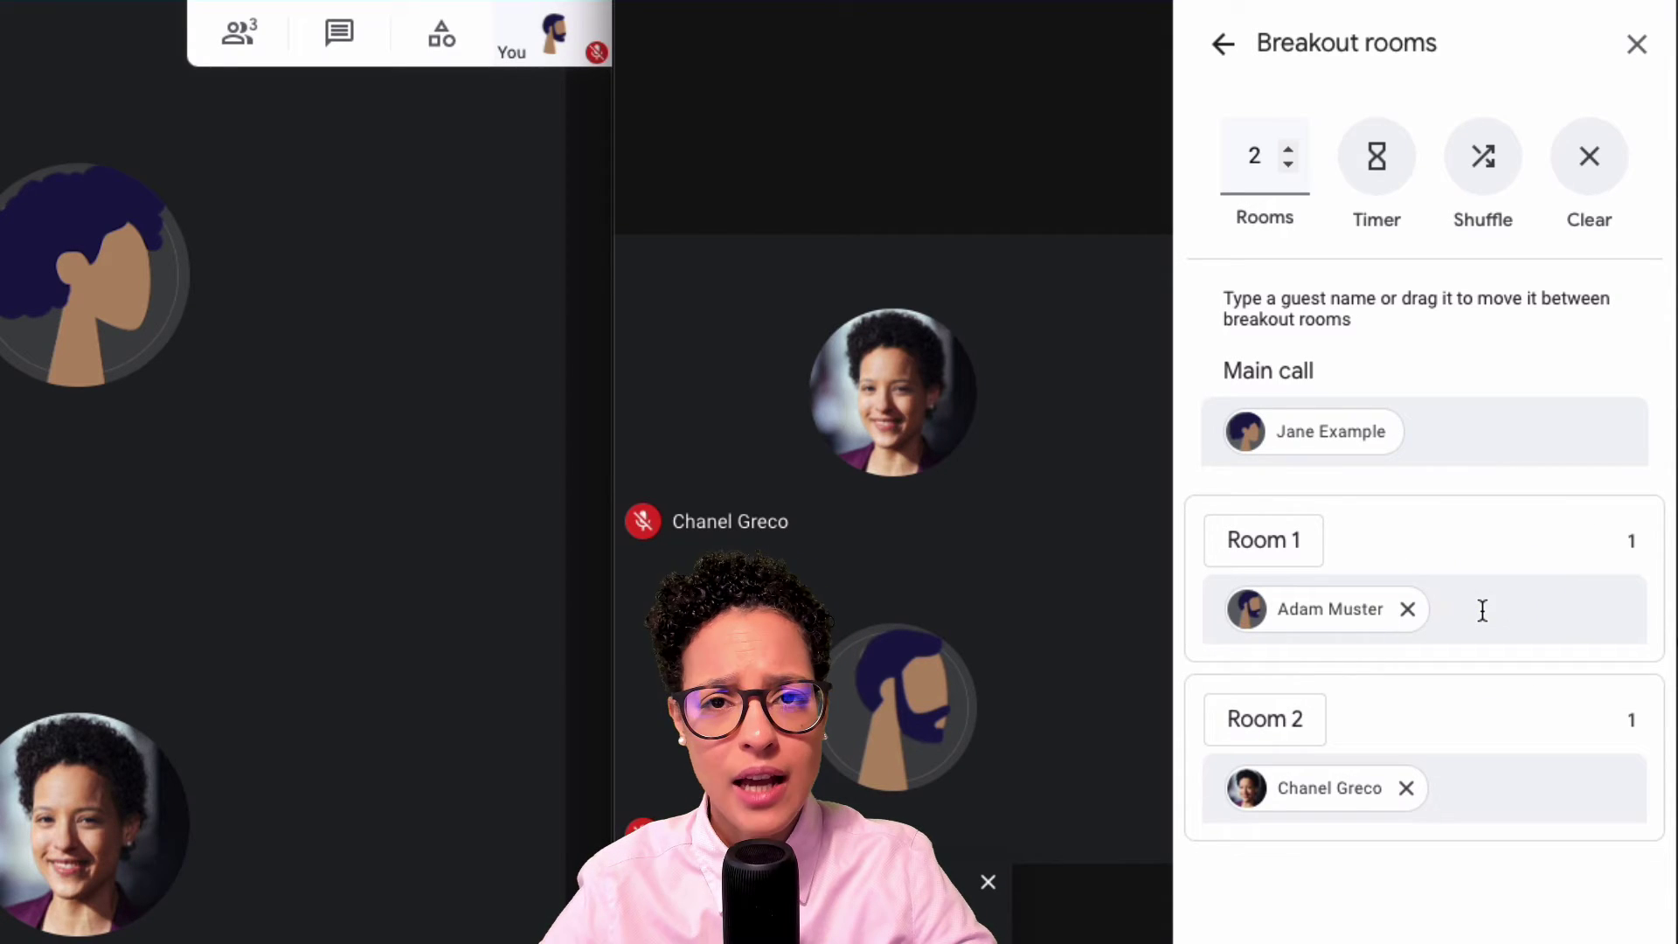
{"action": "type", "text": "jane"}
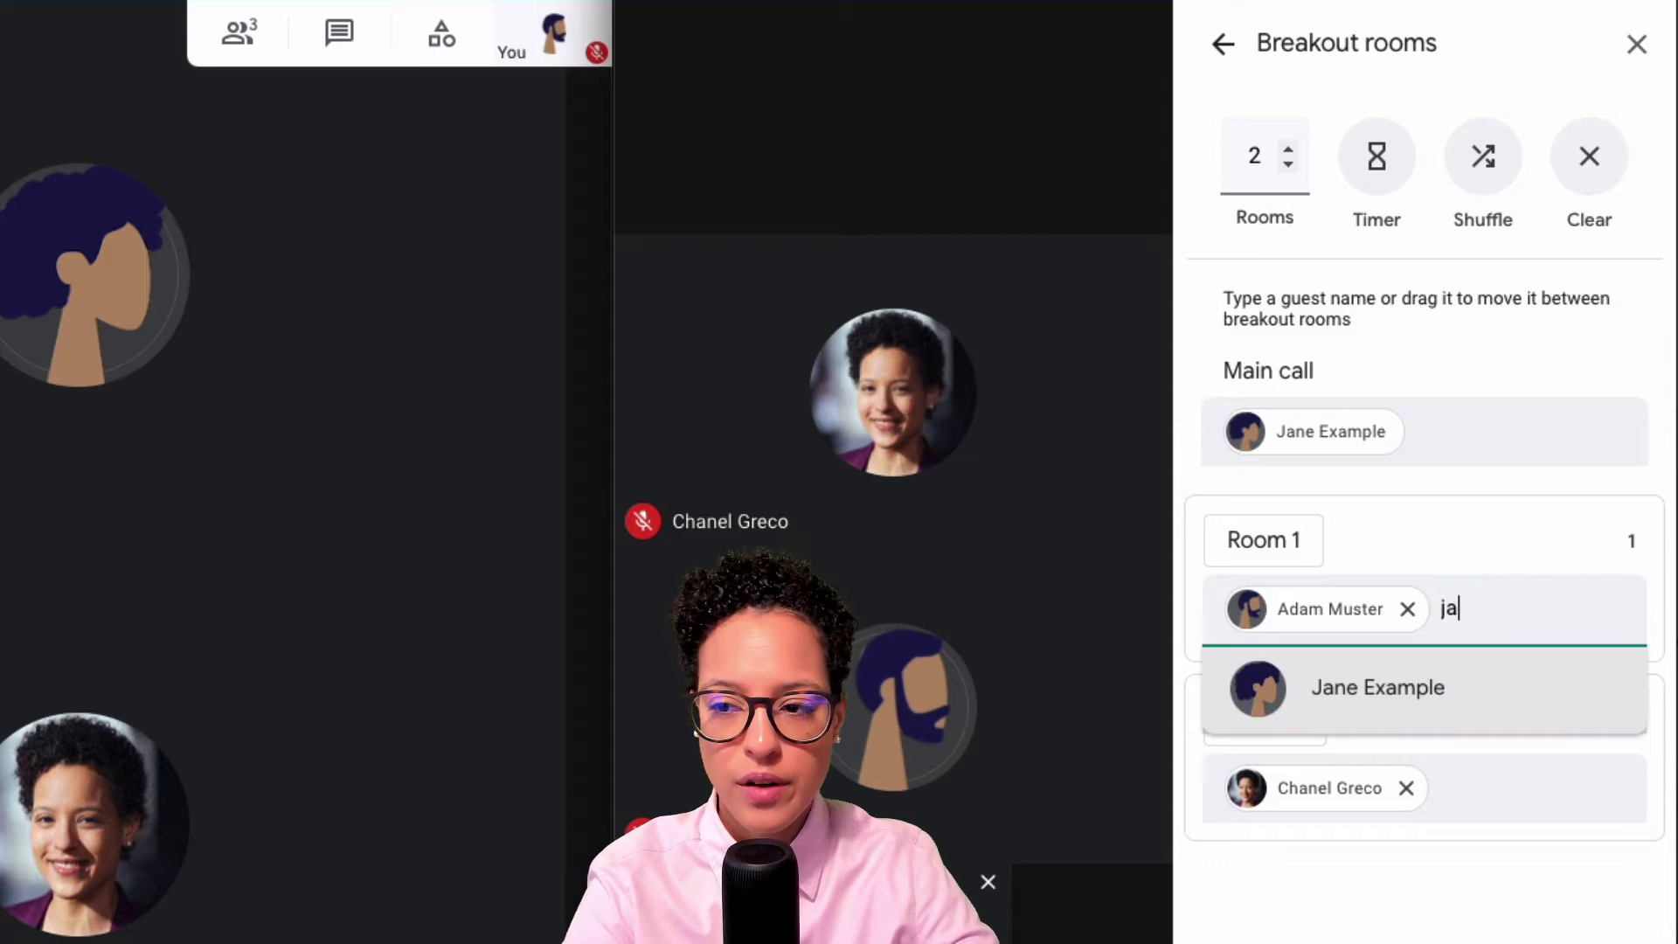
{"action": "left_click", "coordinate": [1359, 690]}
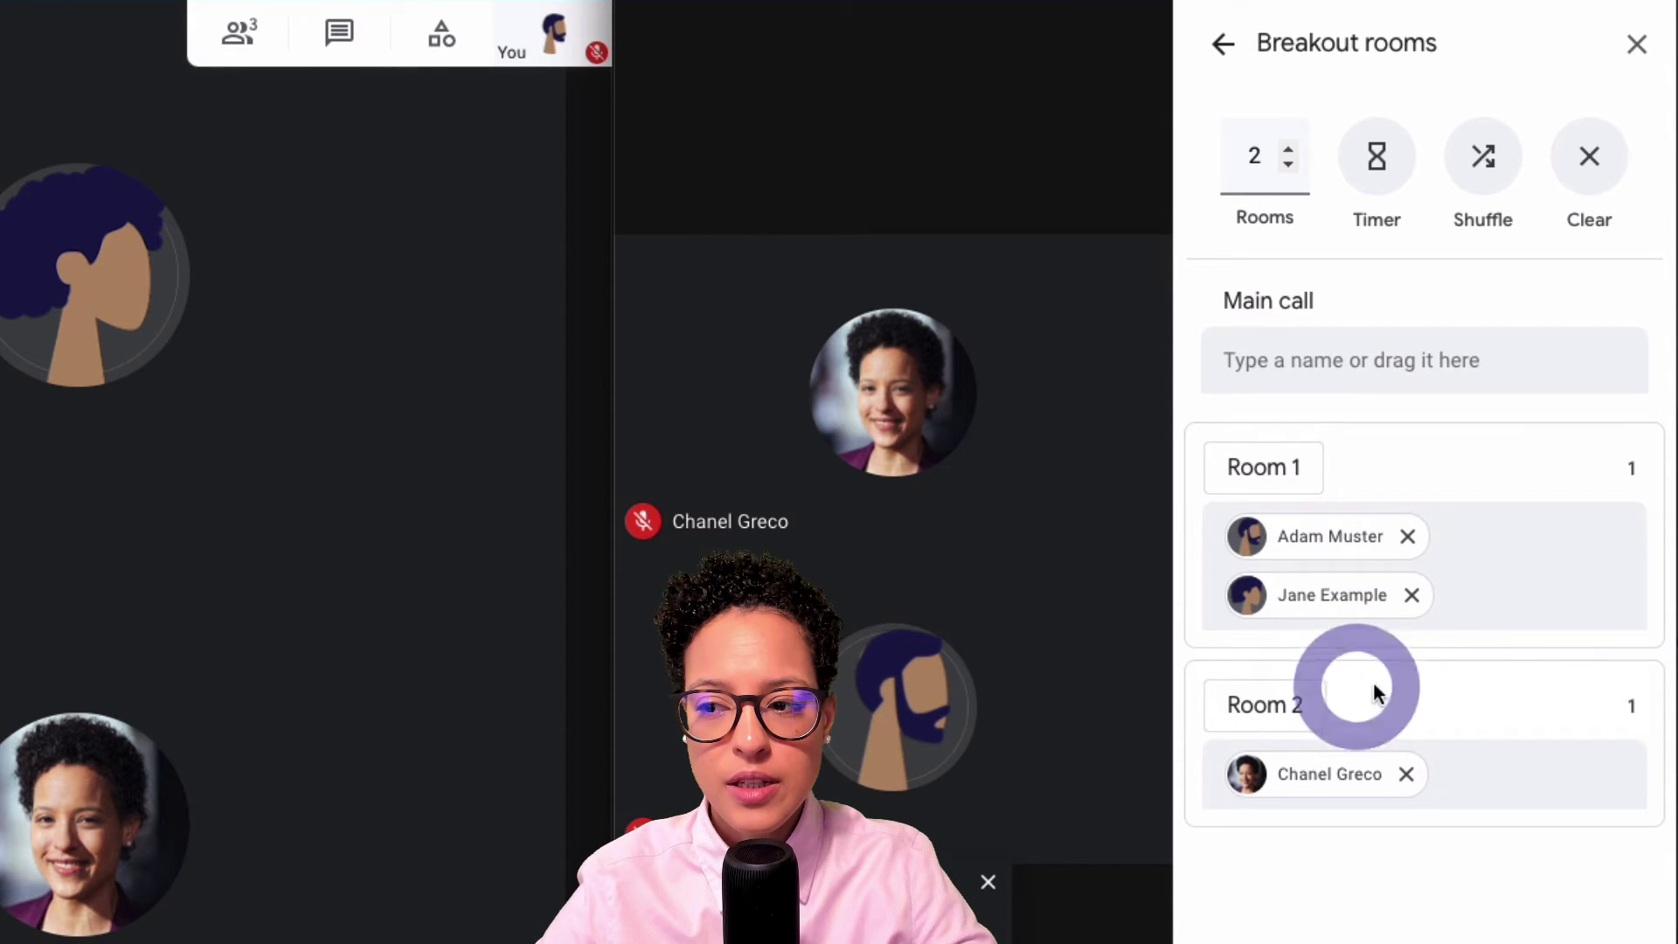
{"action": "left_click", "coordinate": [1411, 596]}
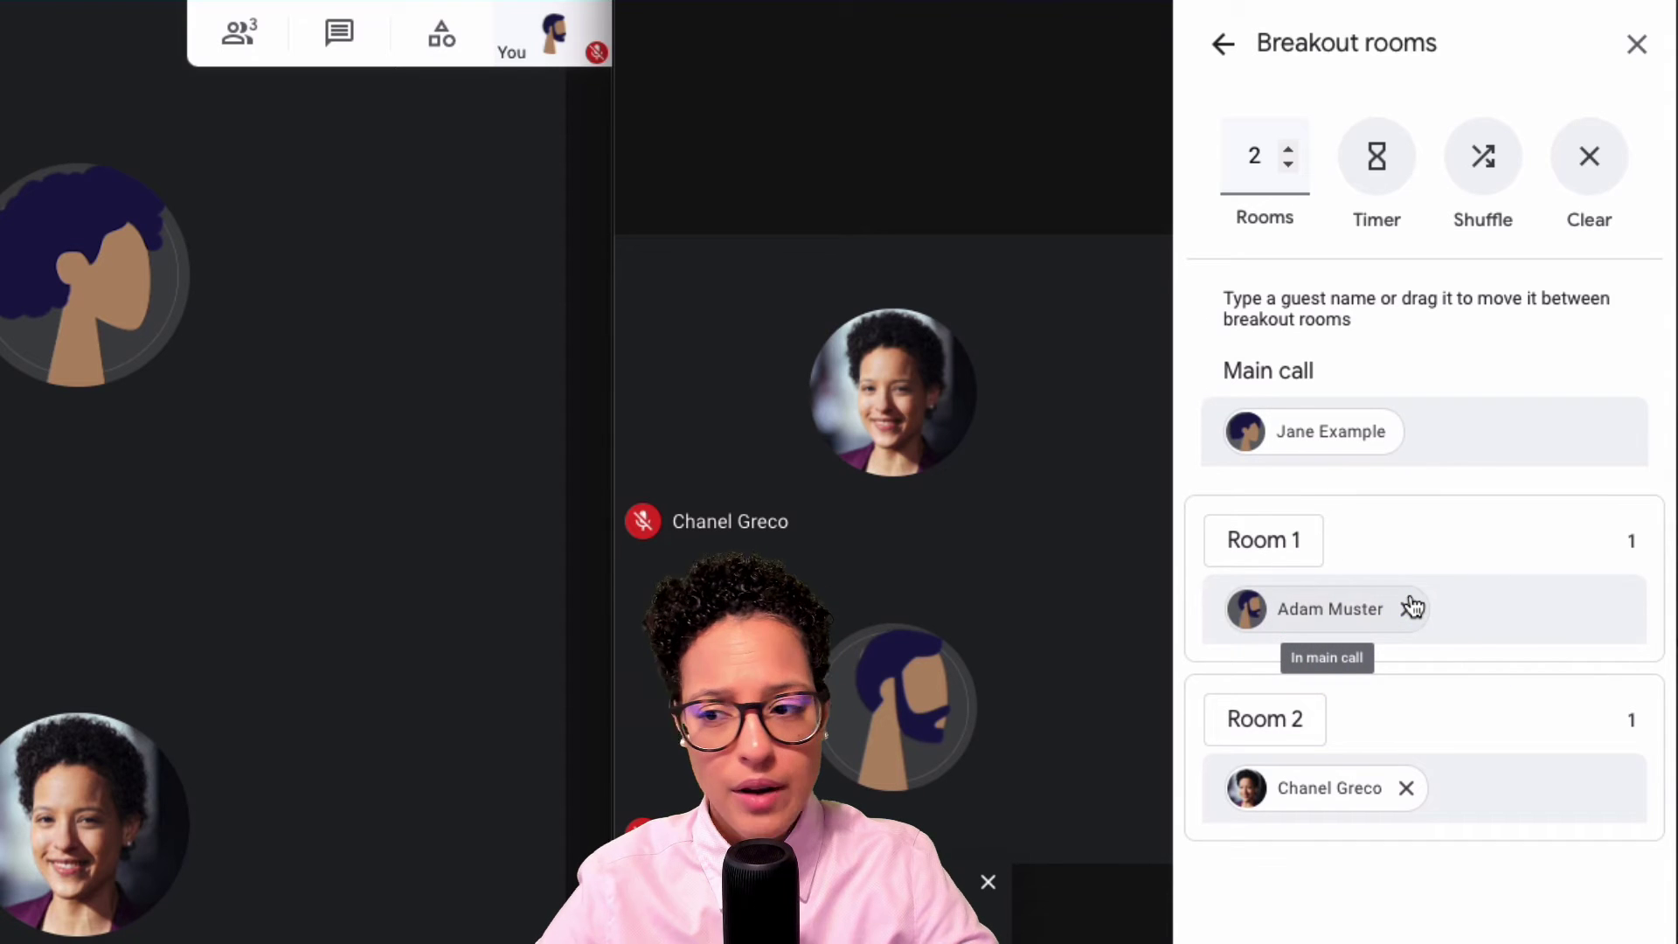
{"action": "left_click_drag", "start_coordinate": [1319, 431], "coordinate": [1517, 612]}
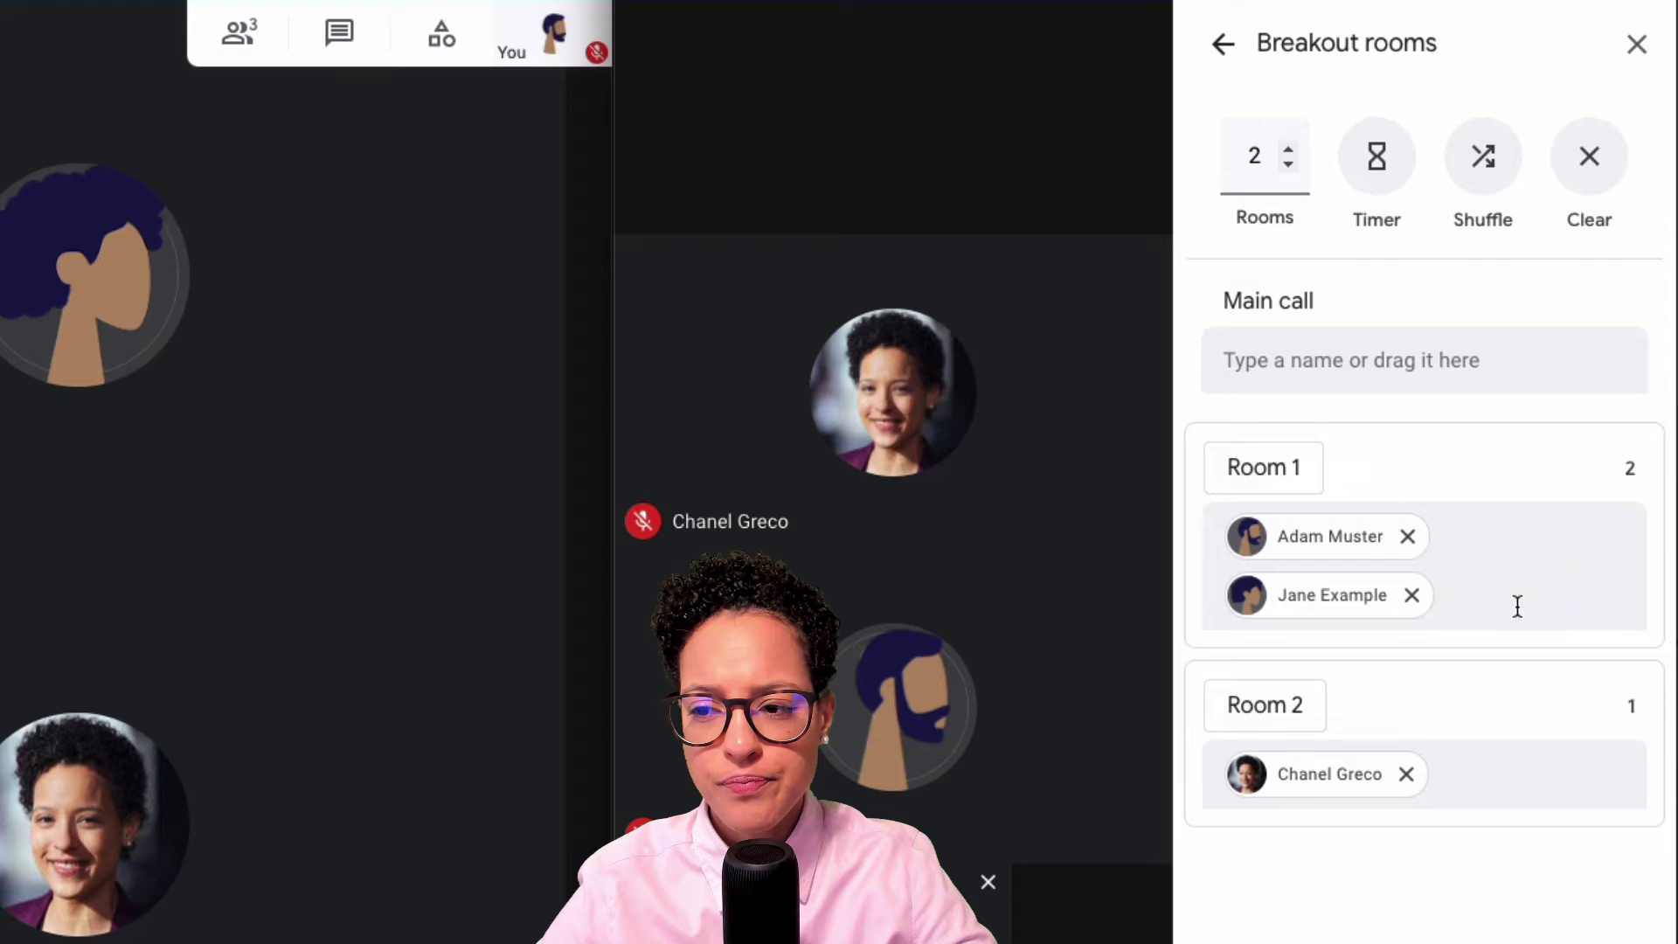
{"action": "left_click", "coordinate": [1412, 595]}
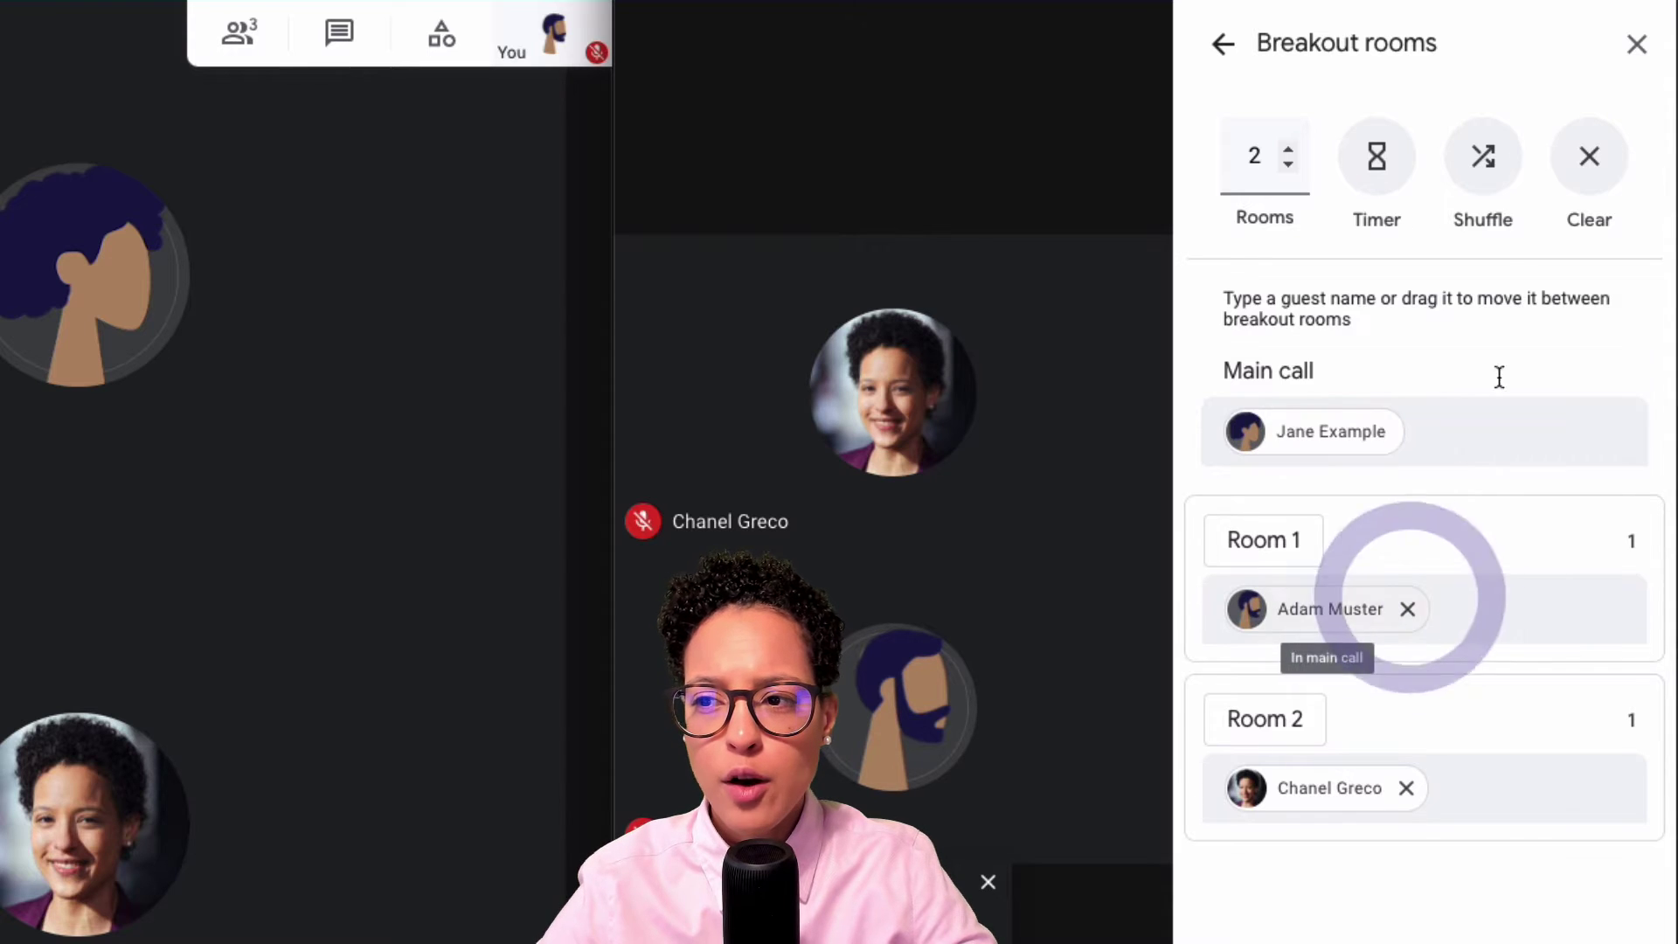
{"action": "left_click", "coordinate": [1493, 182]}
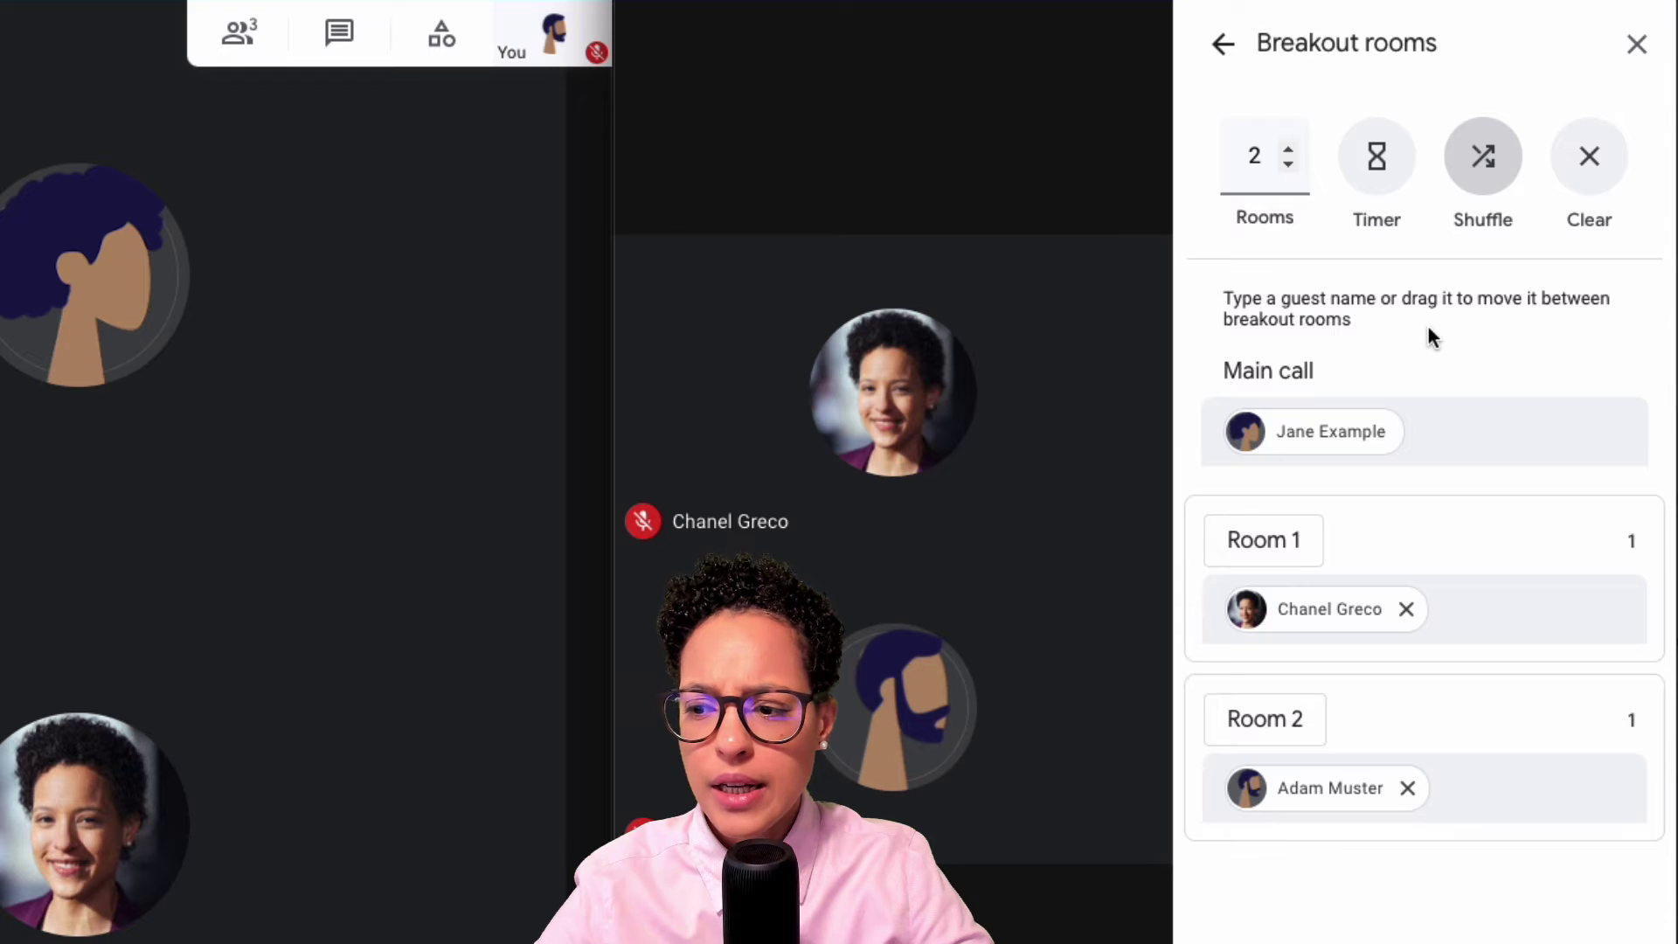
Change the room count to 3 and back to 2, then bring up the Timer settings
{"action": "left_click", "coordinate": [1290, 150]}
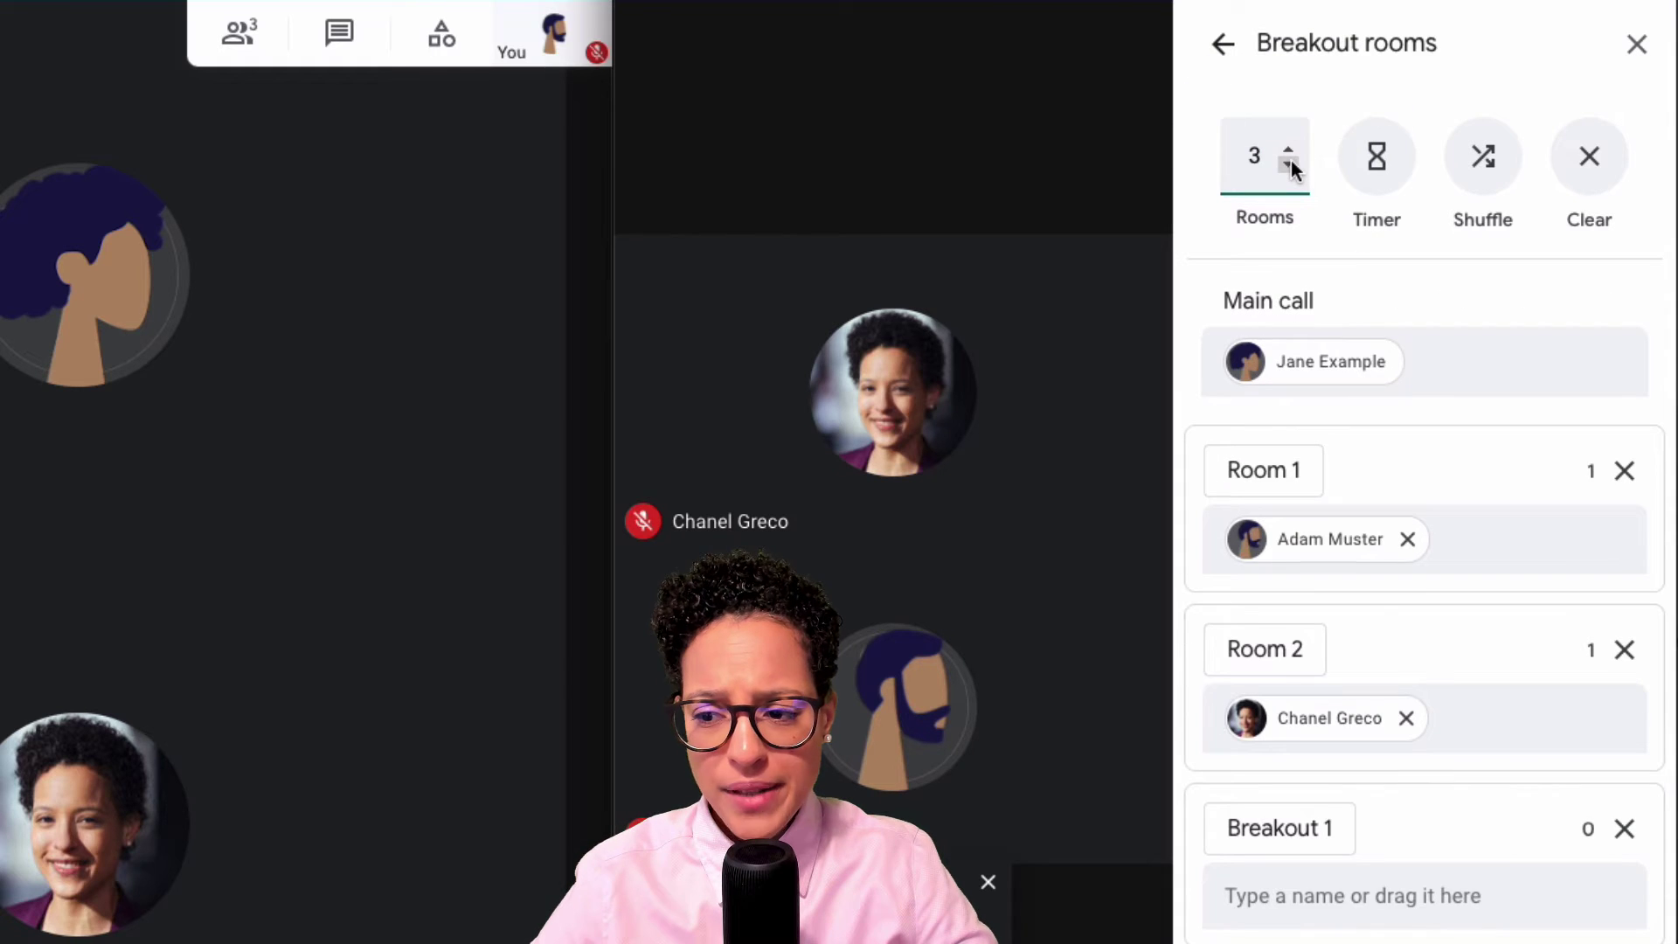
{"action": "left_click", "coordinate": [1288, 165]}
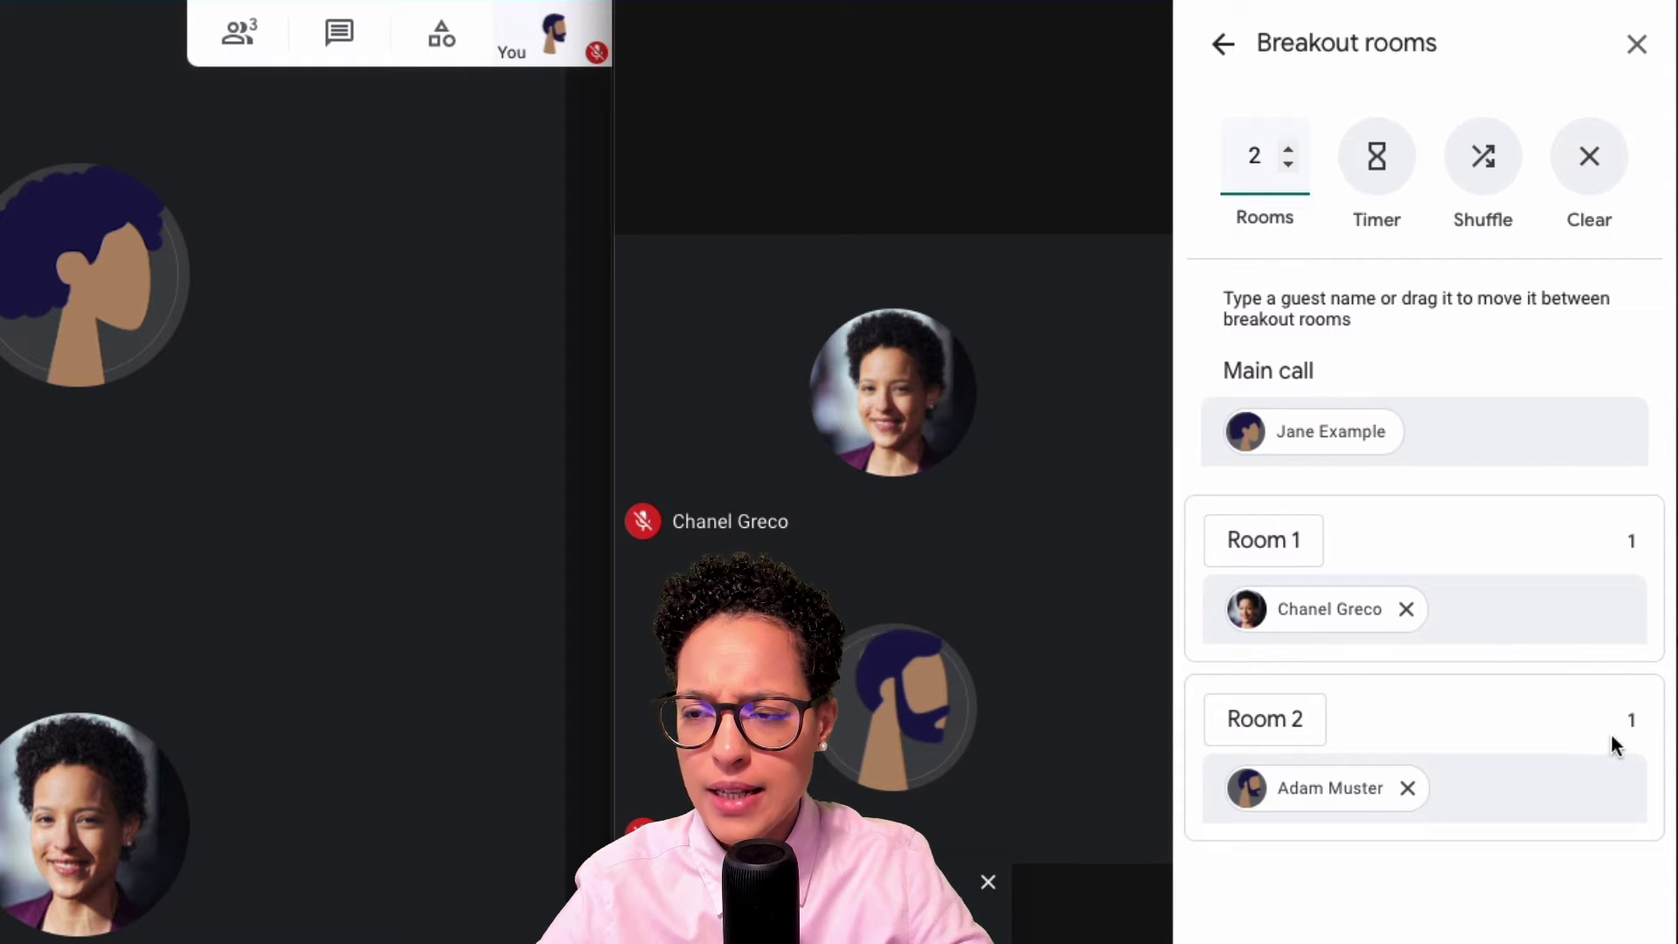
{"action": "left_click", "coordinate": [1377, 166]}
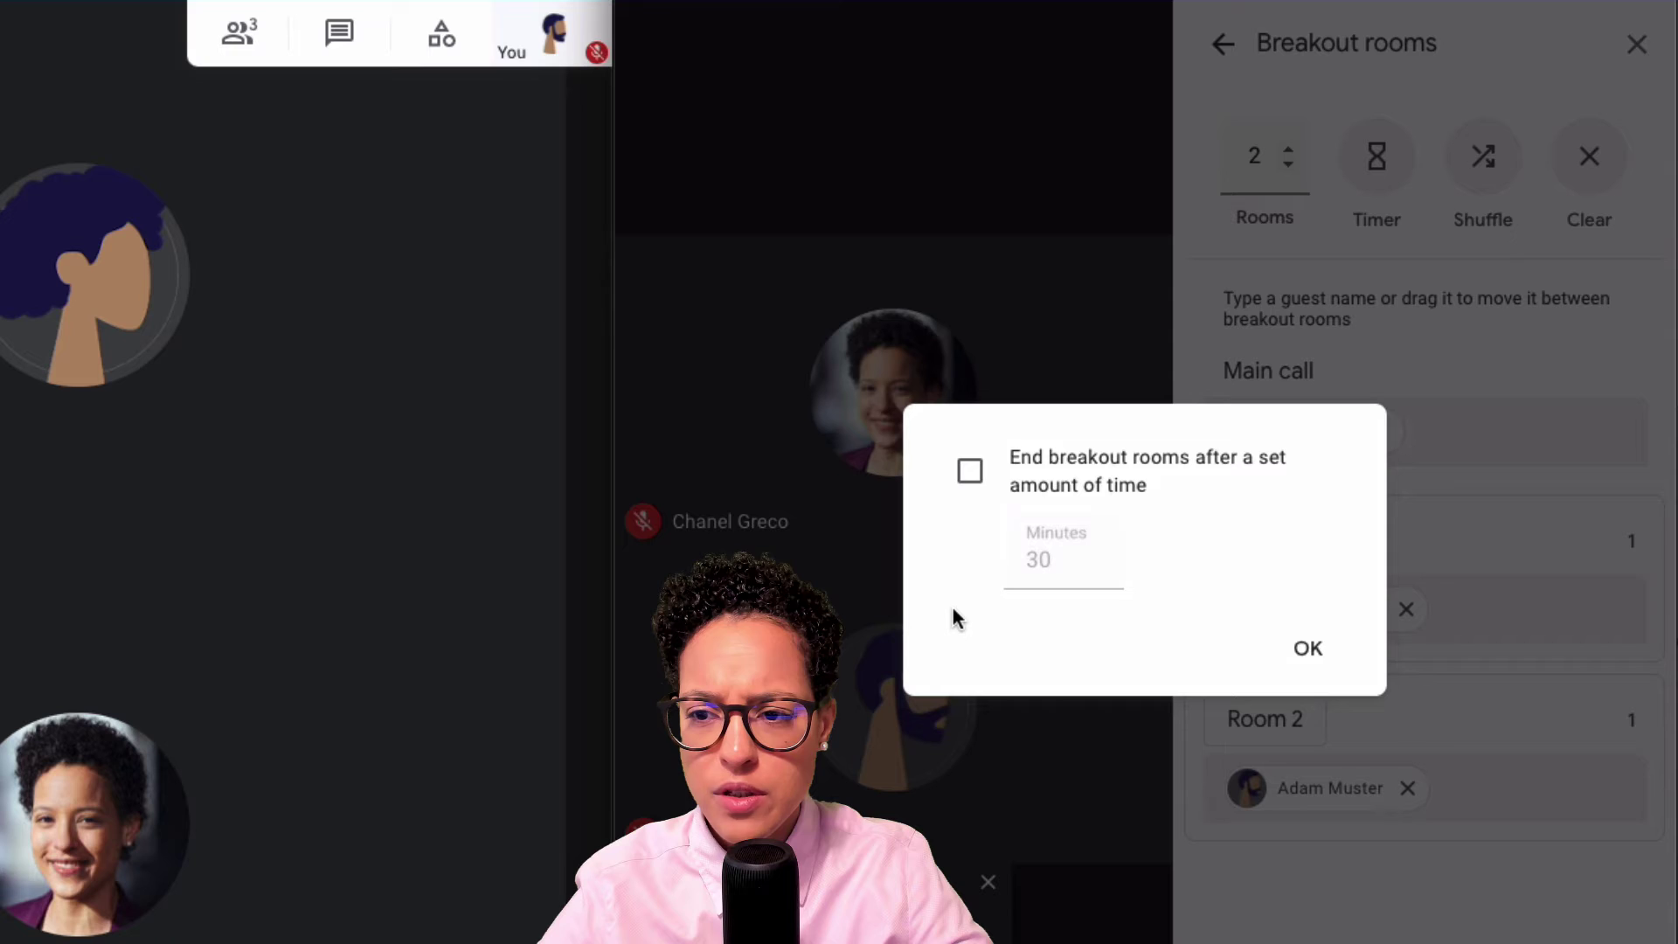
Turn on 'End breakout rooms after a set amount of time' with a 2-minute limit
{"action": "left_click", "coordinate": [970, 470]}
{"action": "left_click_drag", "start_coordinate": [1049, 560], "coordinate": [957, 566]}
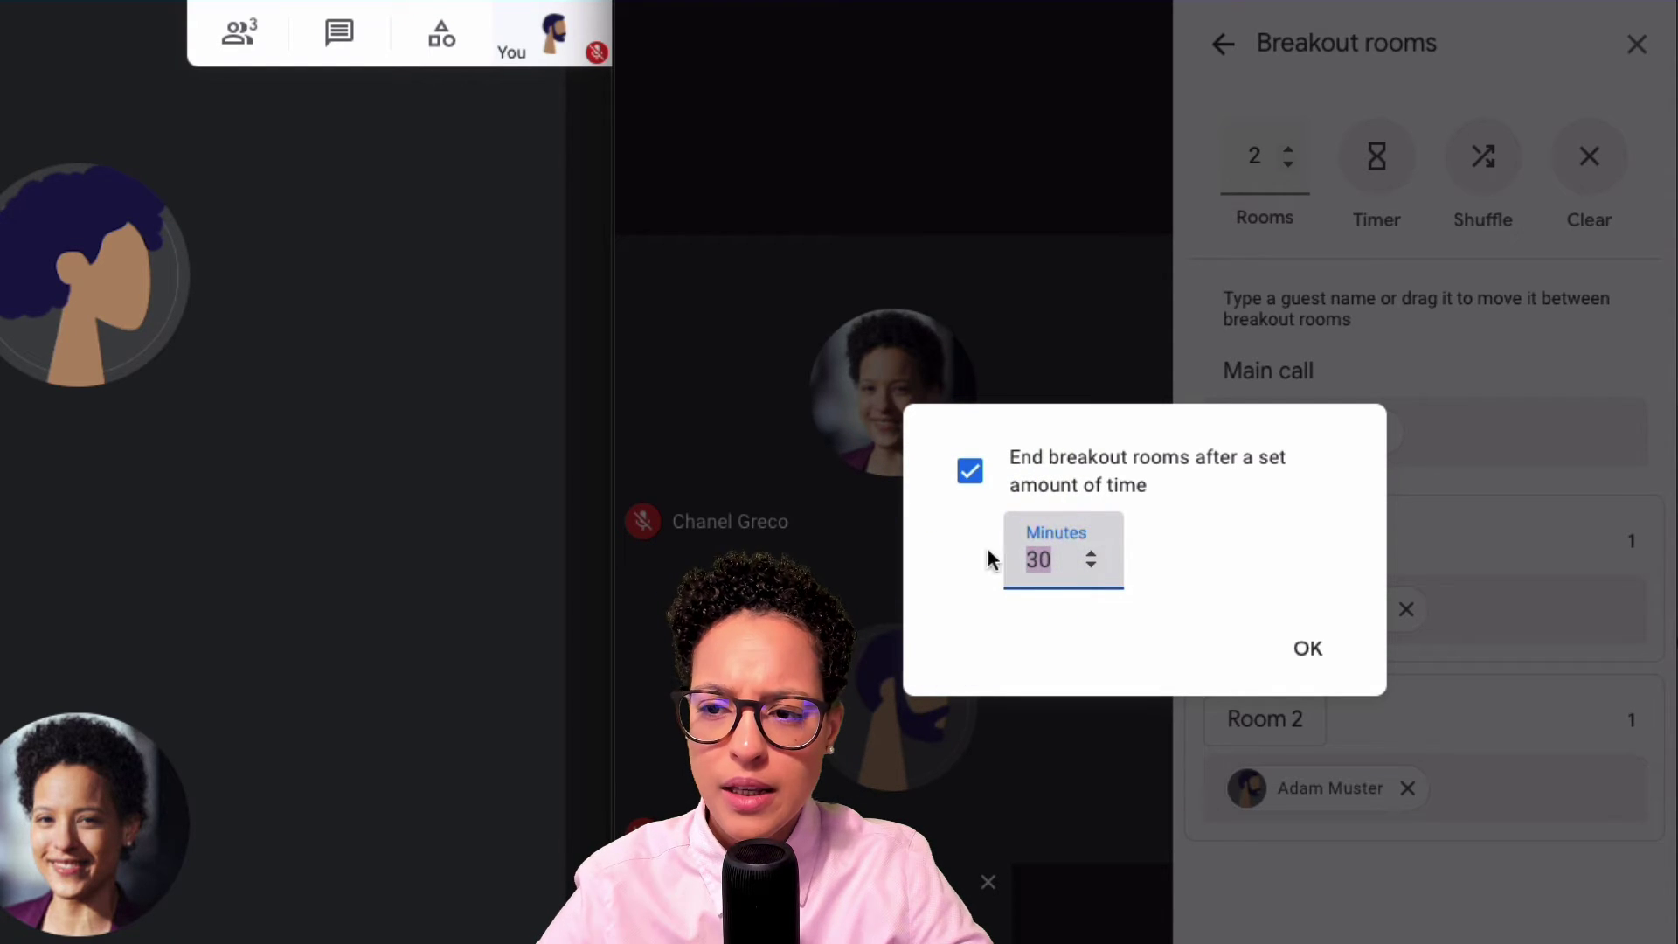
{"action": "double_click", "coordinate": [1090, 566]}
{"action": "left_click_drag", "start_coordinate": [1071, 562], "coordinate": [947, 544]}
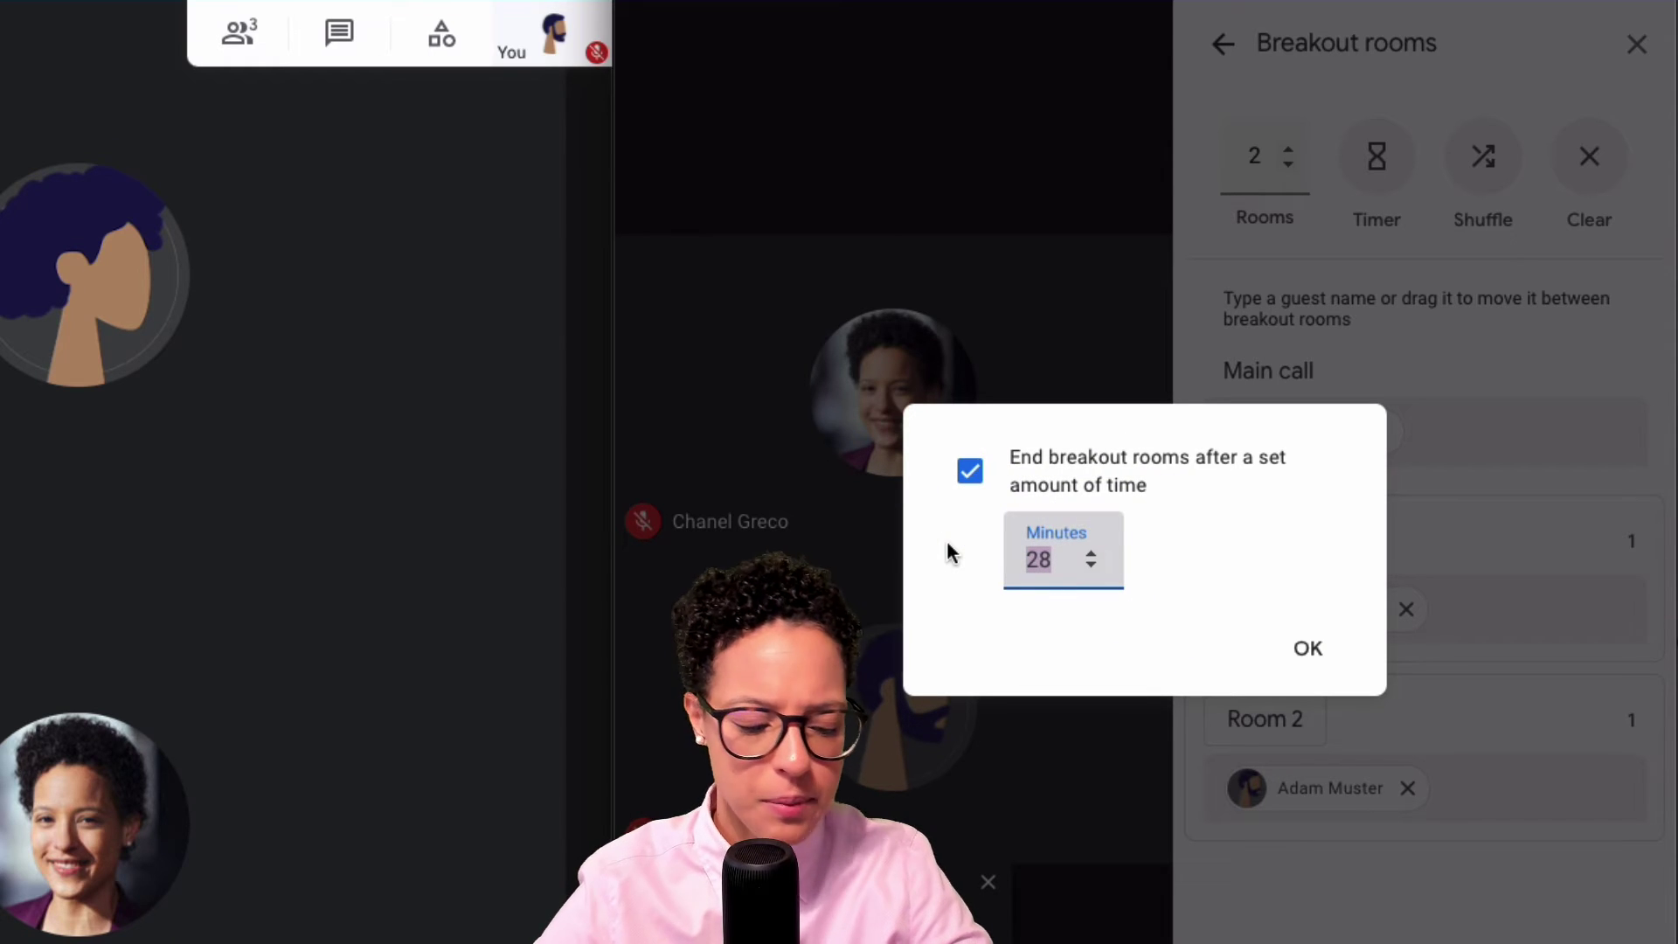
{"action": "type", "text": "20"}
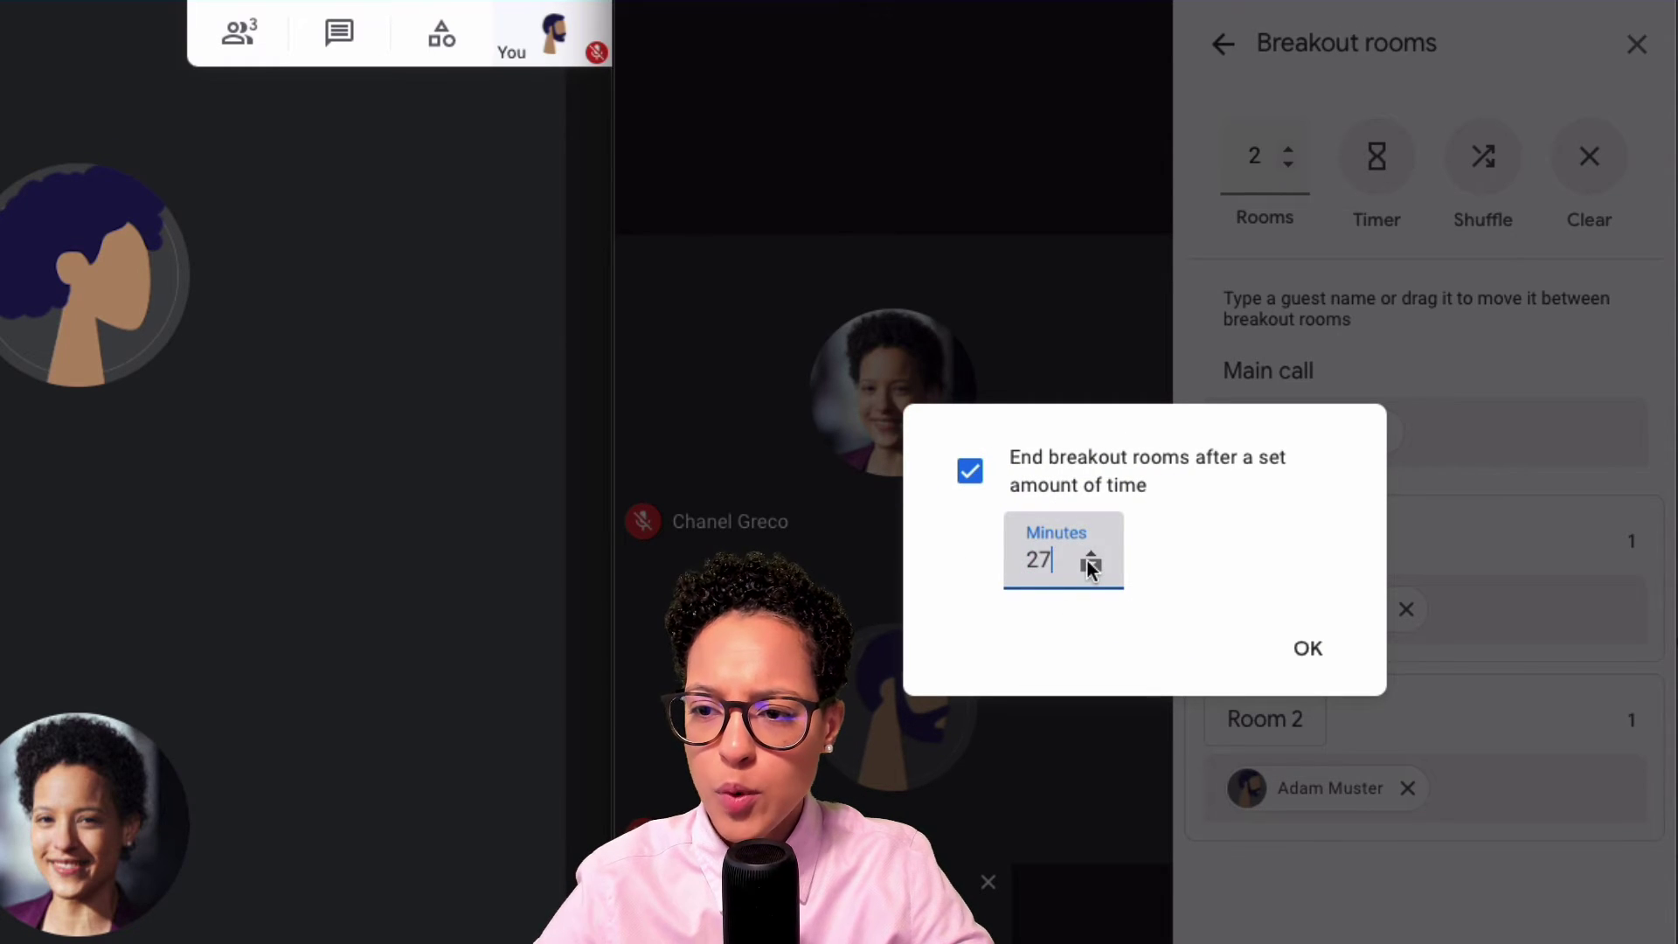
{"action": "key", "text": "BackSpace"}
{"action": "key", "text": "BackSpace"}
{"action": "type", "text": "10"}
{"action": "key", "text": "BackSpace"}
{"action": "left_click", "coordinate": [1089, 562]}
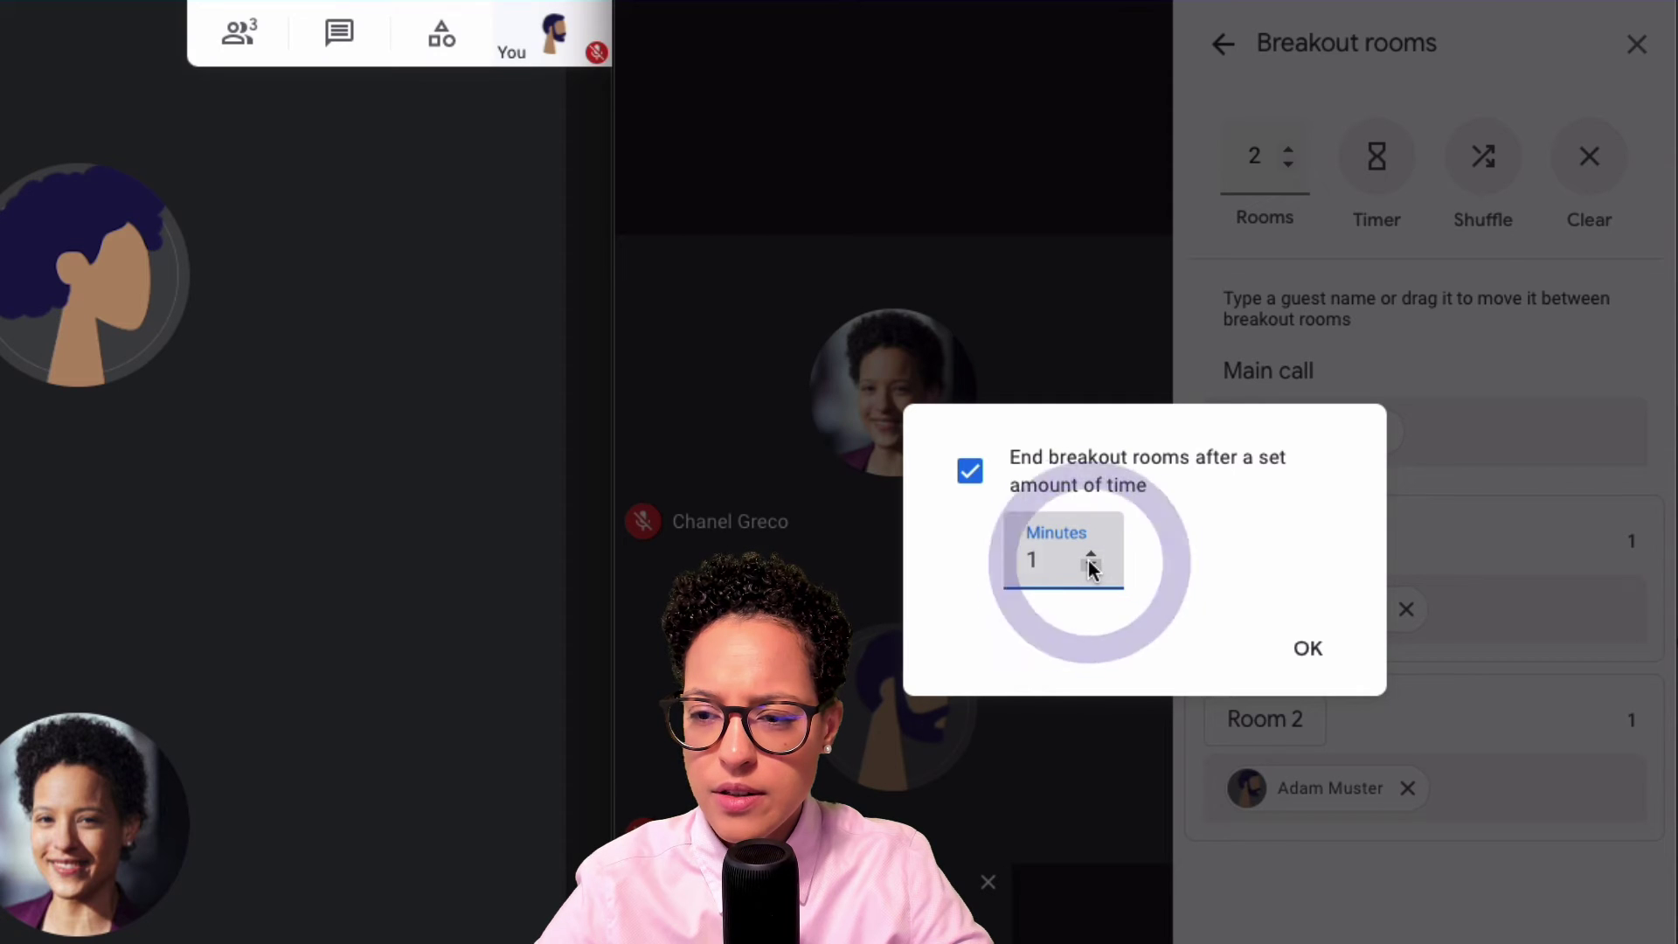
{"action": "left_click", "coordinate": [1089, 553]}
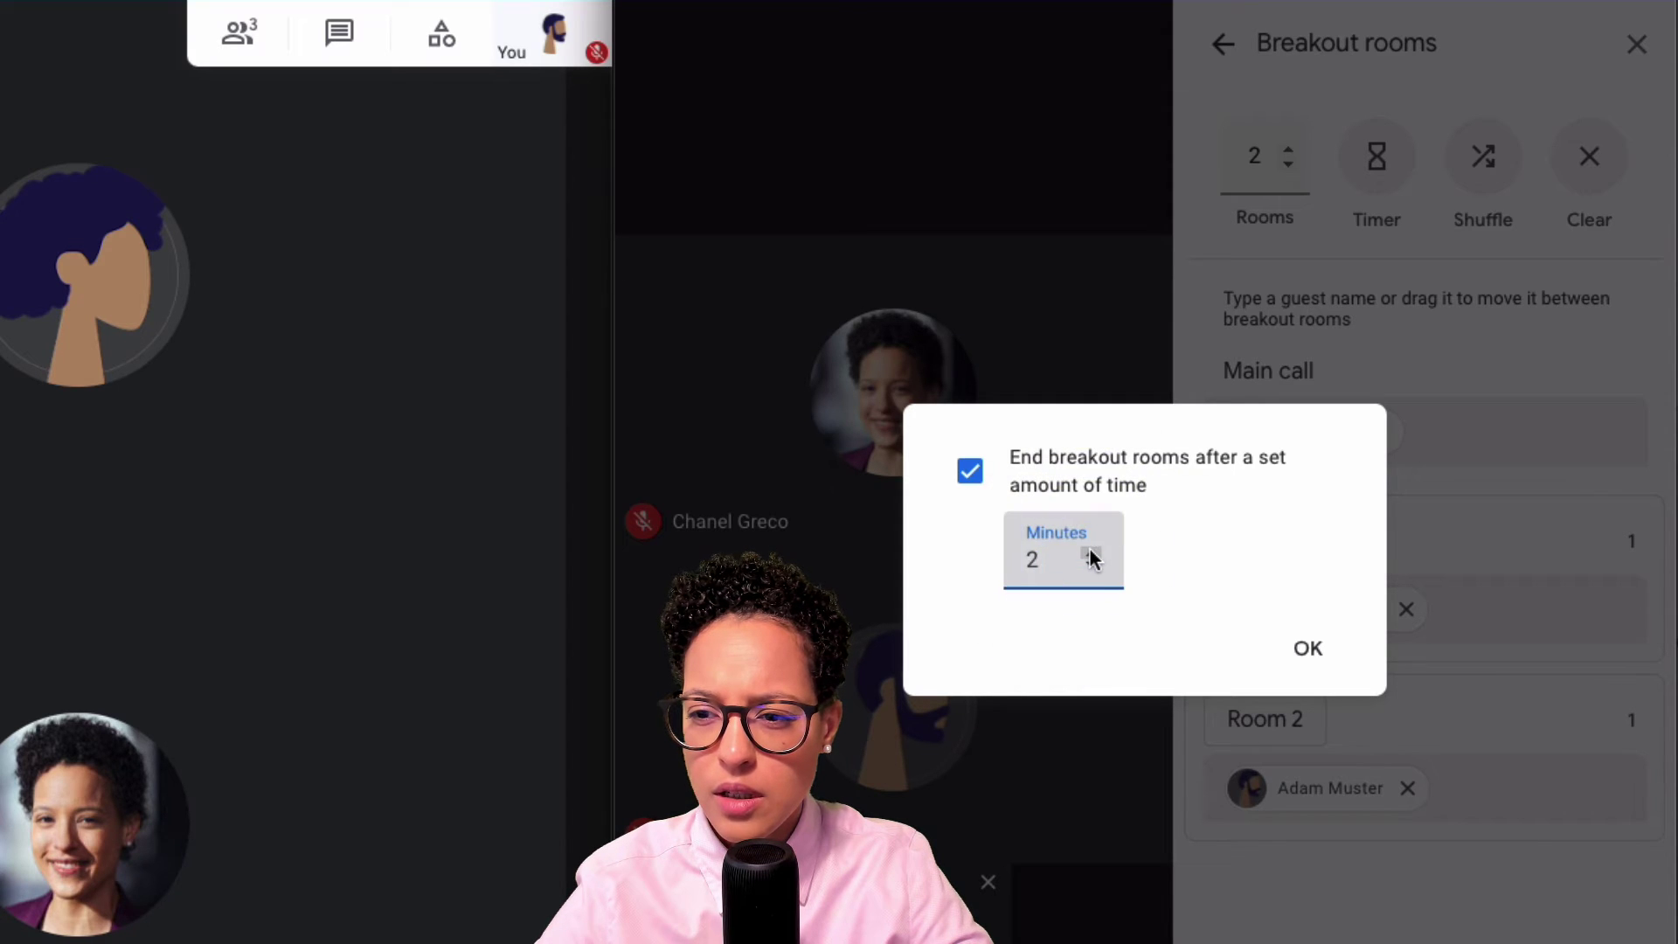
{"action": "left_click", "coordinate": [1311, 651]}
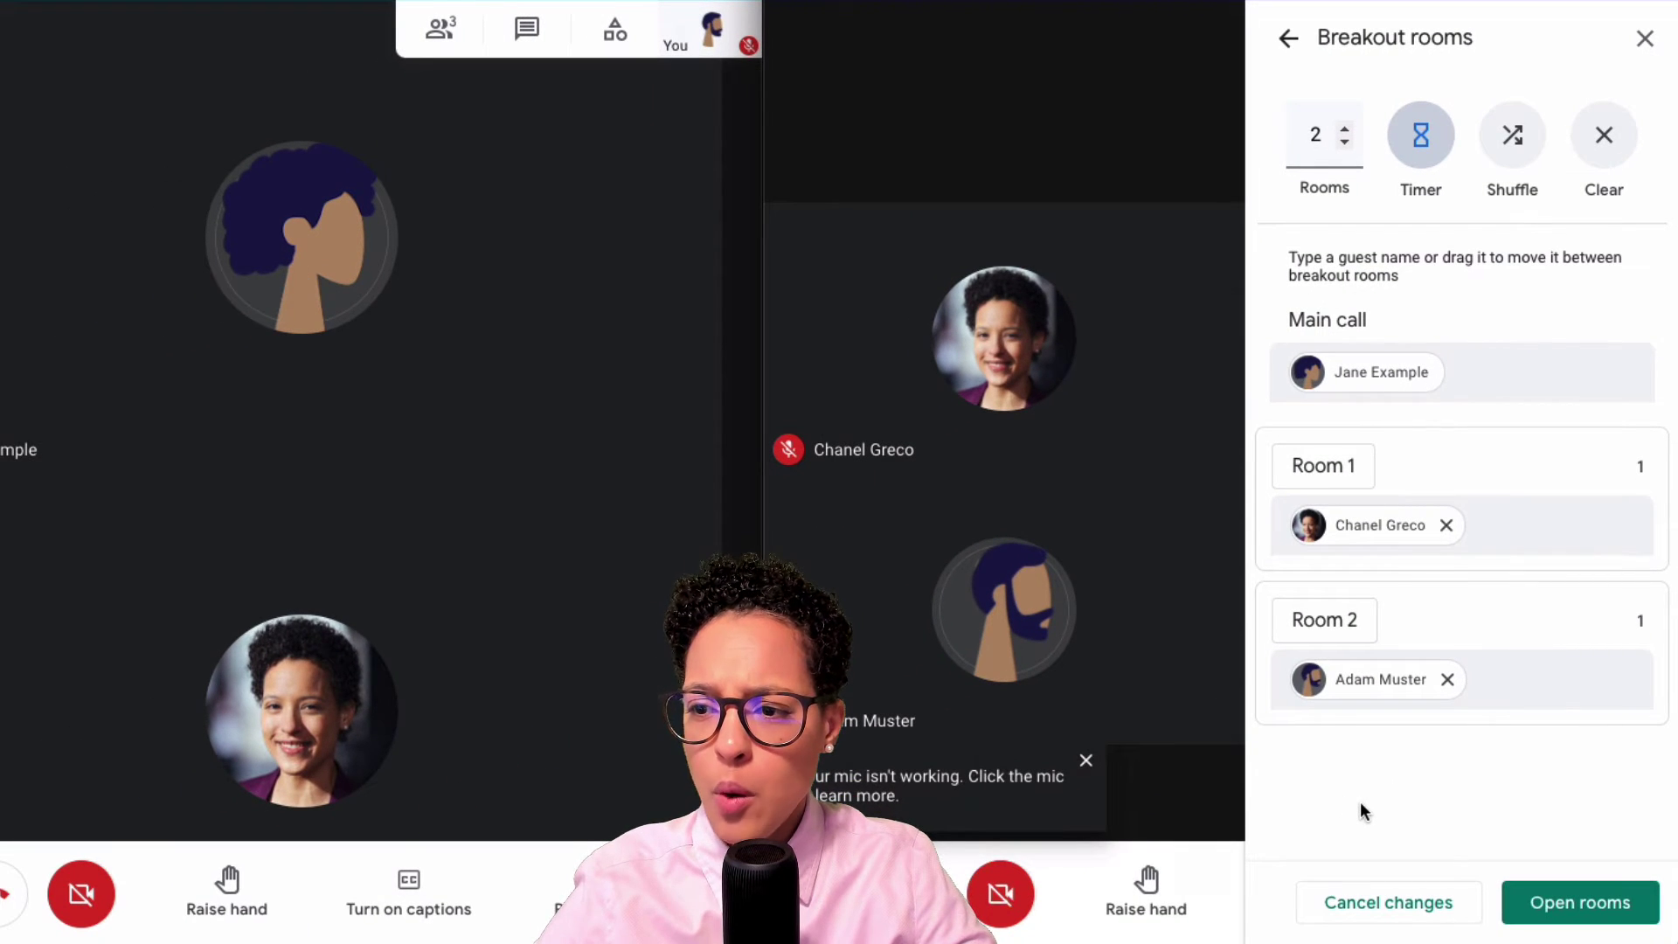
Open both breakout rooms and have the invited participant join Room 2
{"action": "left_click", "coordinate": [1594, 909]}
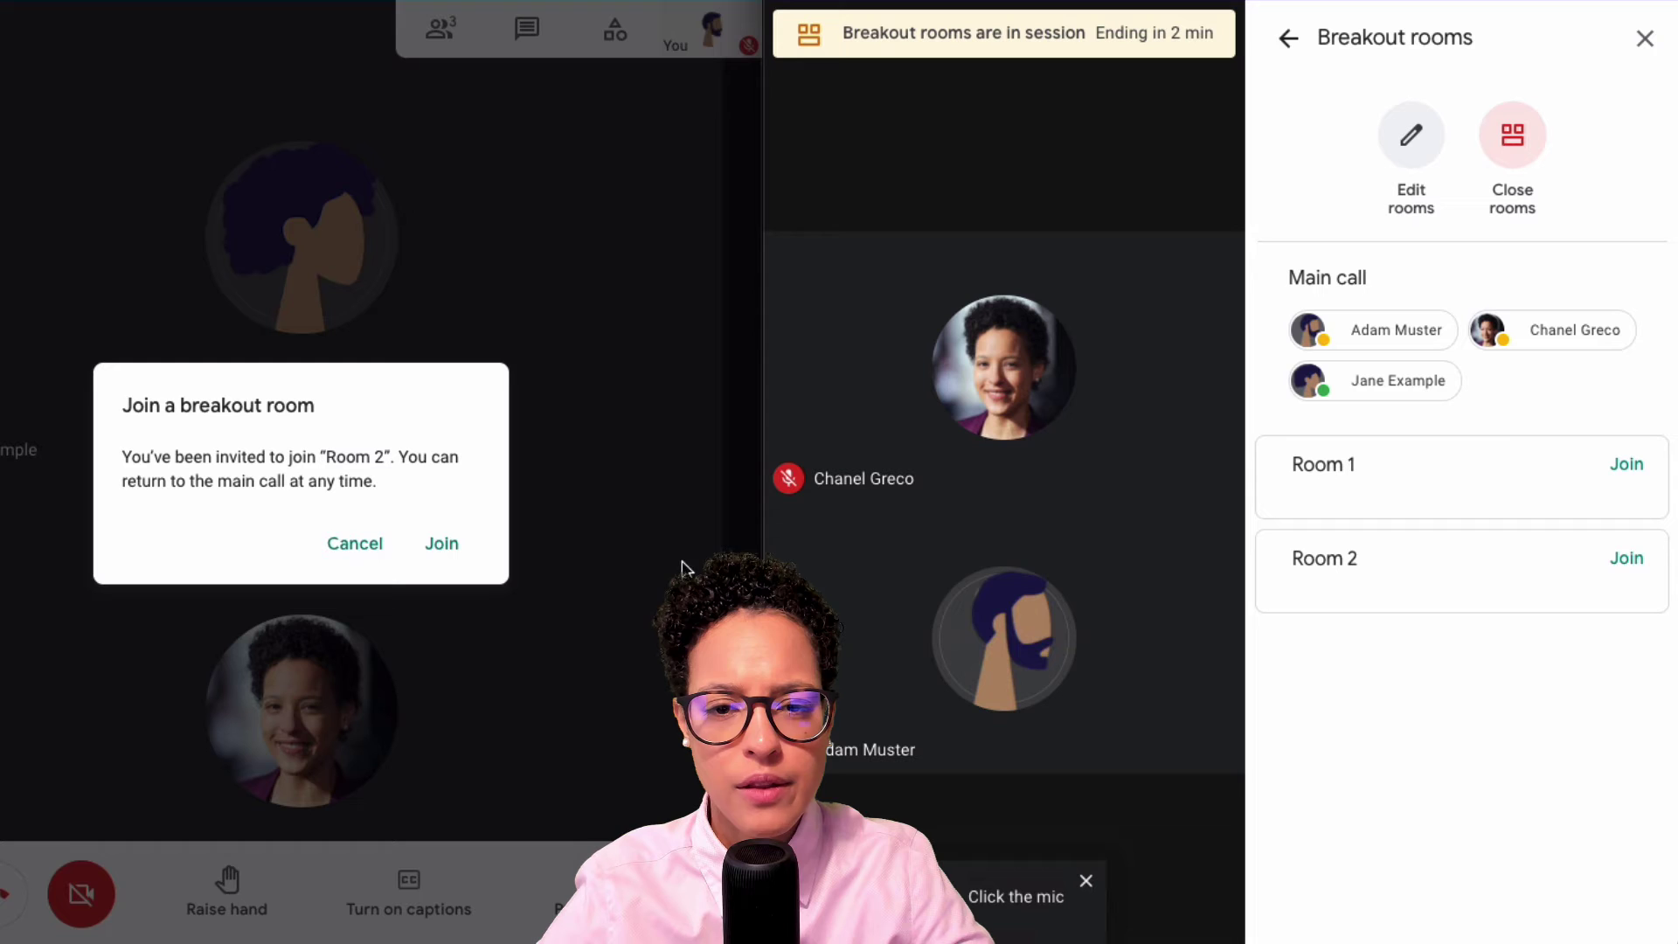
{"action": "left_click", "coordinate": [443, 545]}
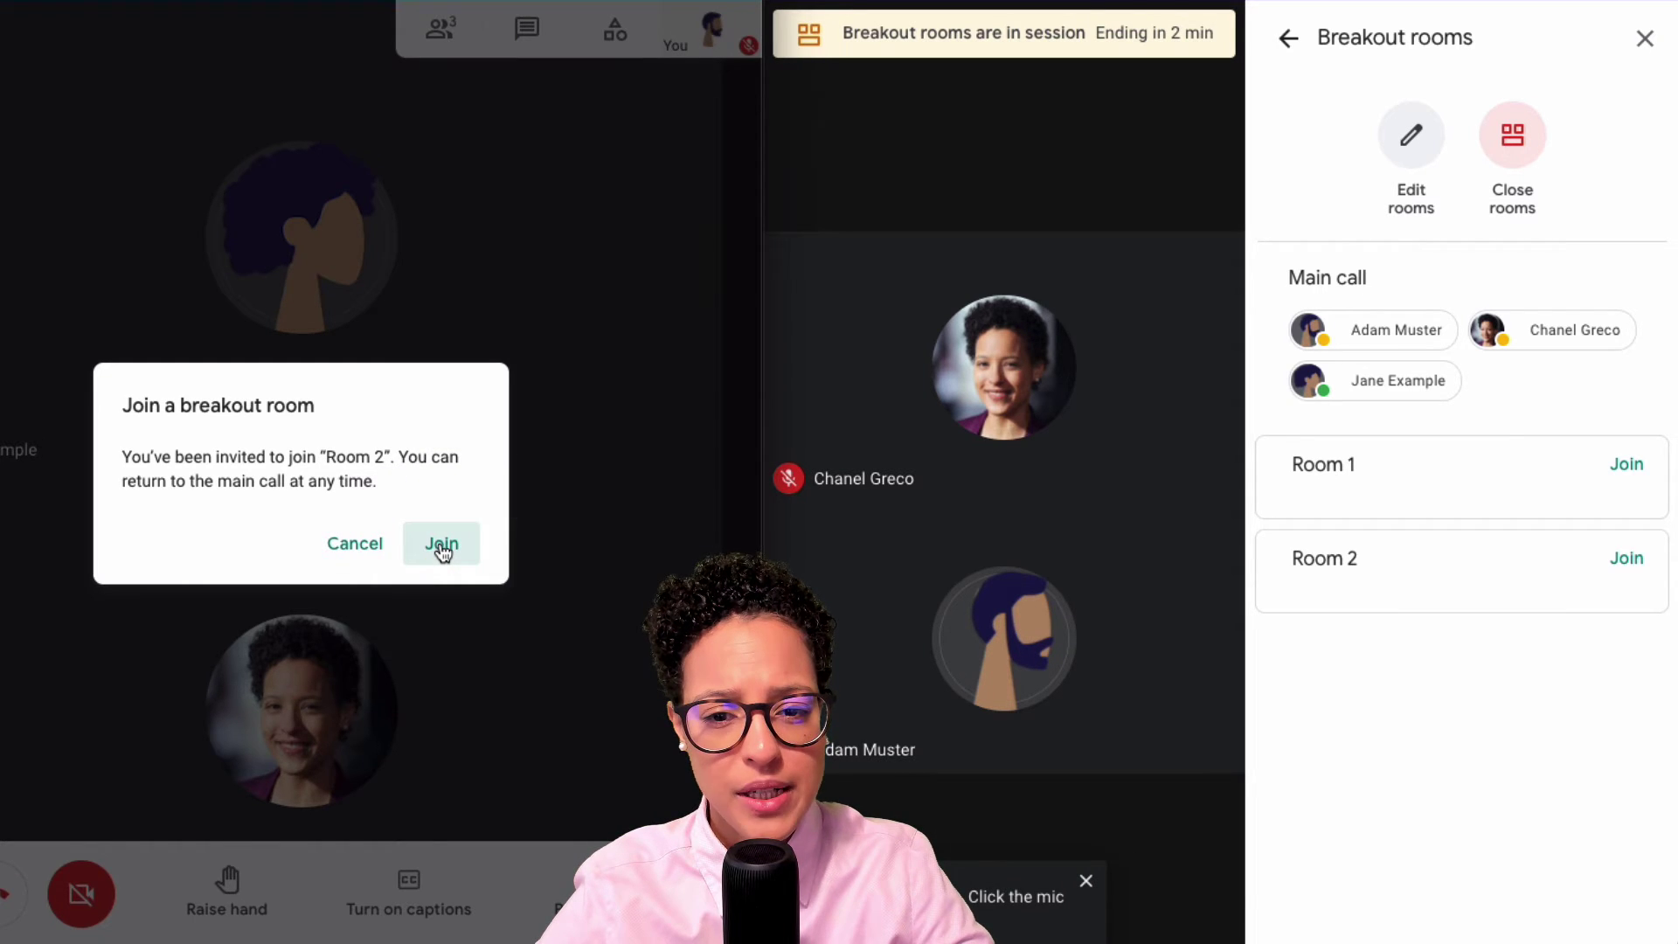
{"action": "left_click", "coordinate": [441, 546]}
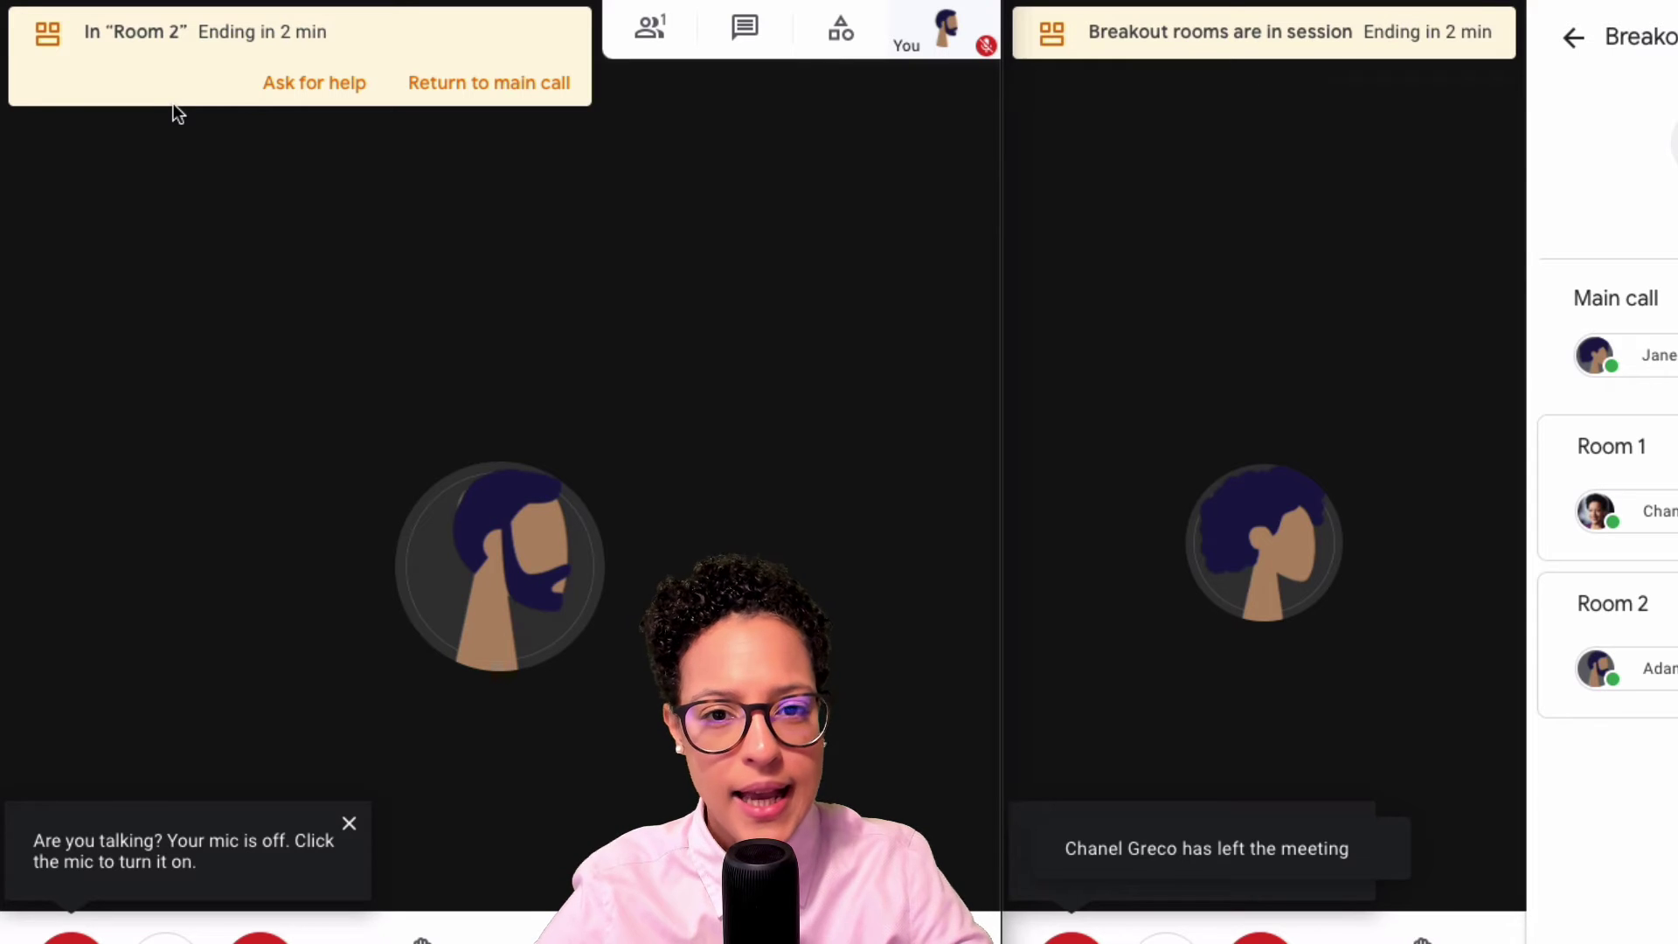
Send a help request from Room 2, then reopen the host's Breakout rooms overview via Activities
{"action": "left_click", "coordinate": [317, 84]}
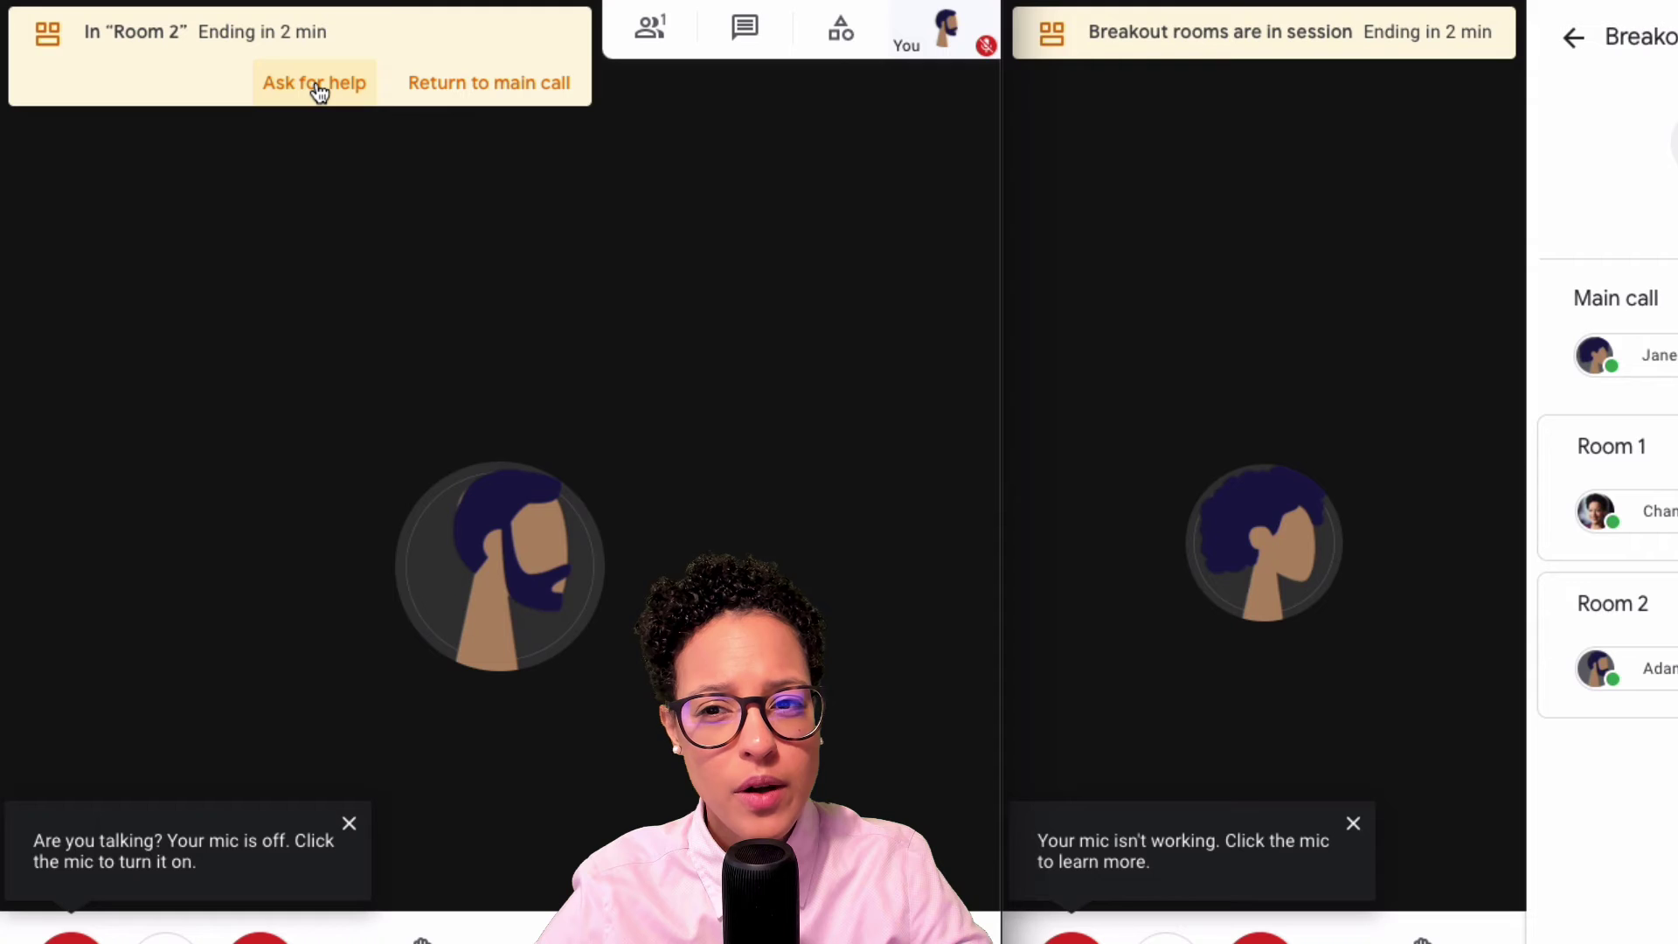
{"action": "left_click", "coordinate": [317, 86]}
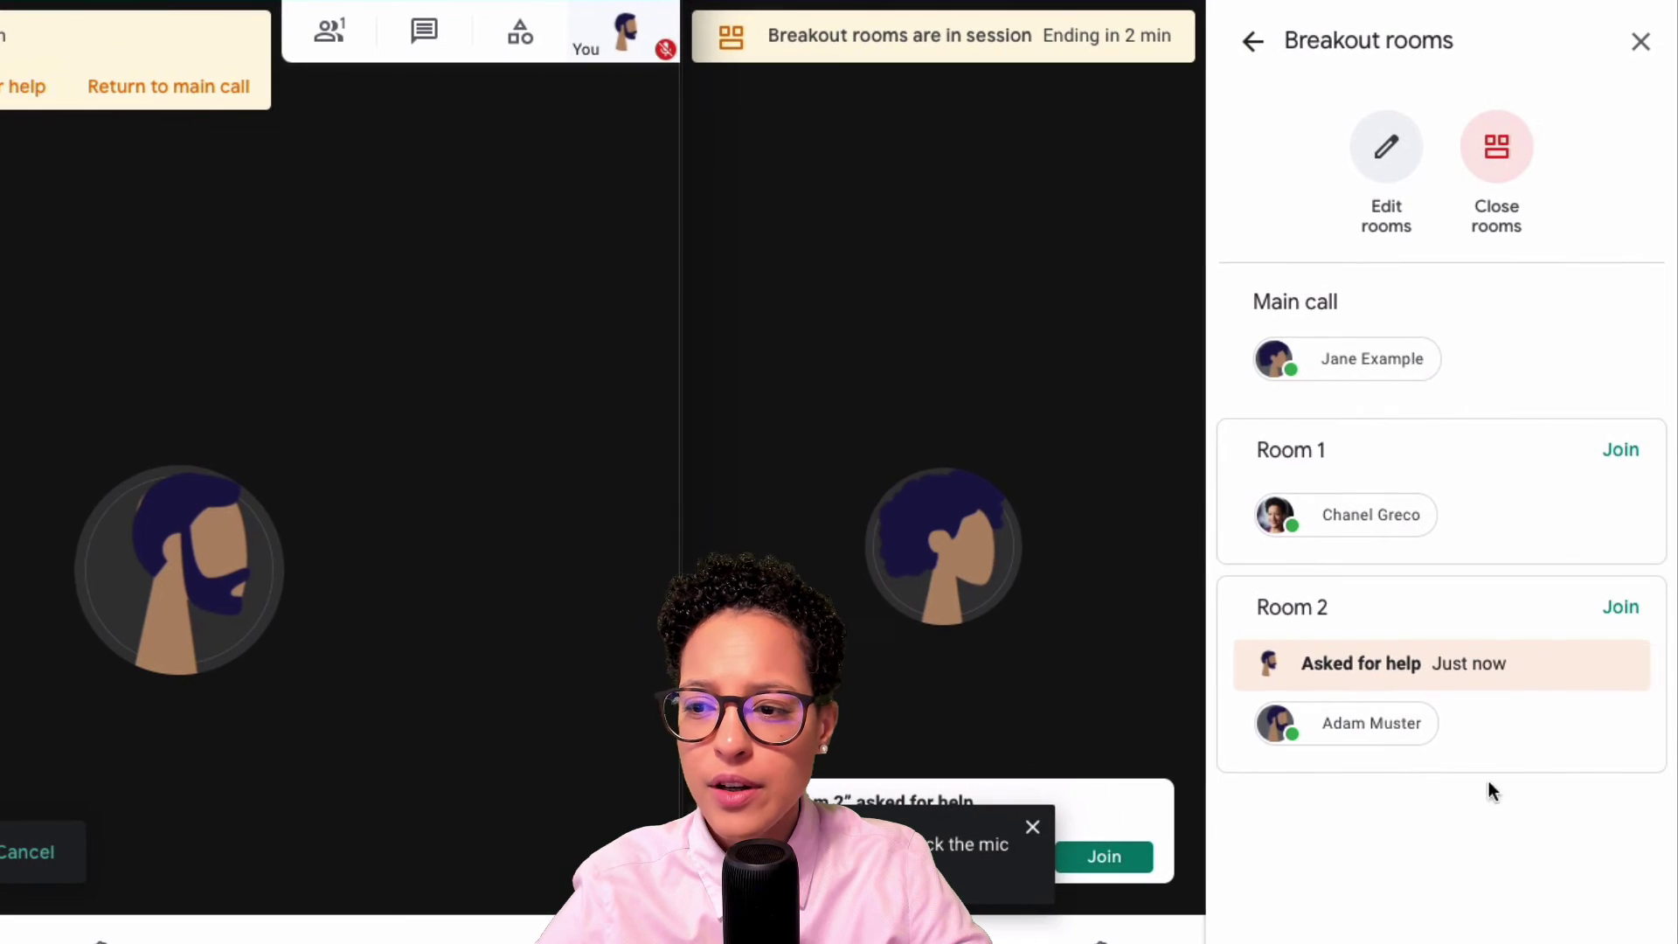
{"action": "left_click", "coordinate": [1640, 41]}
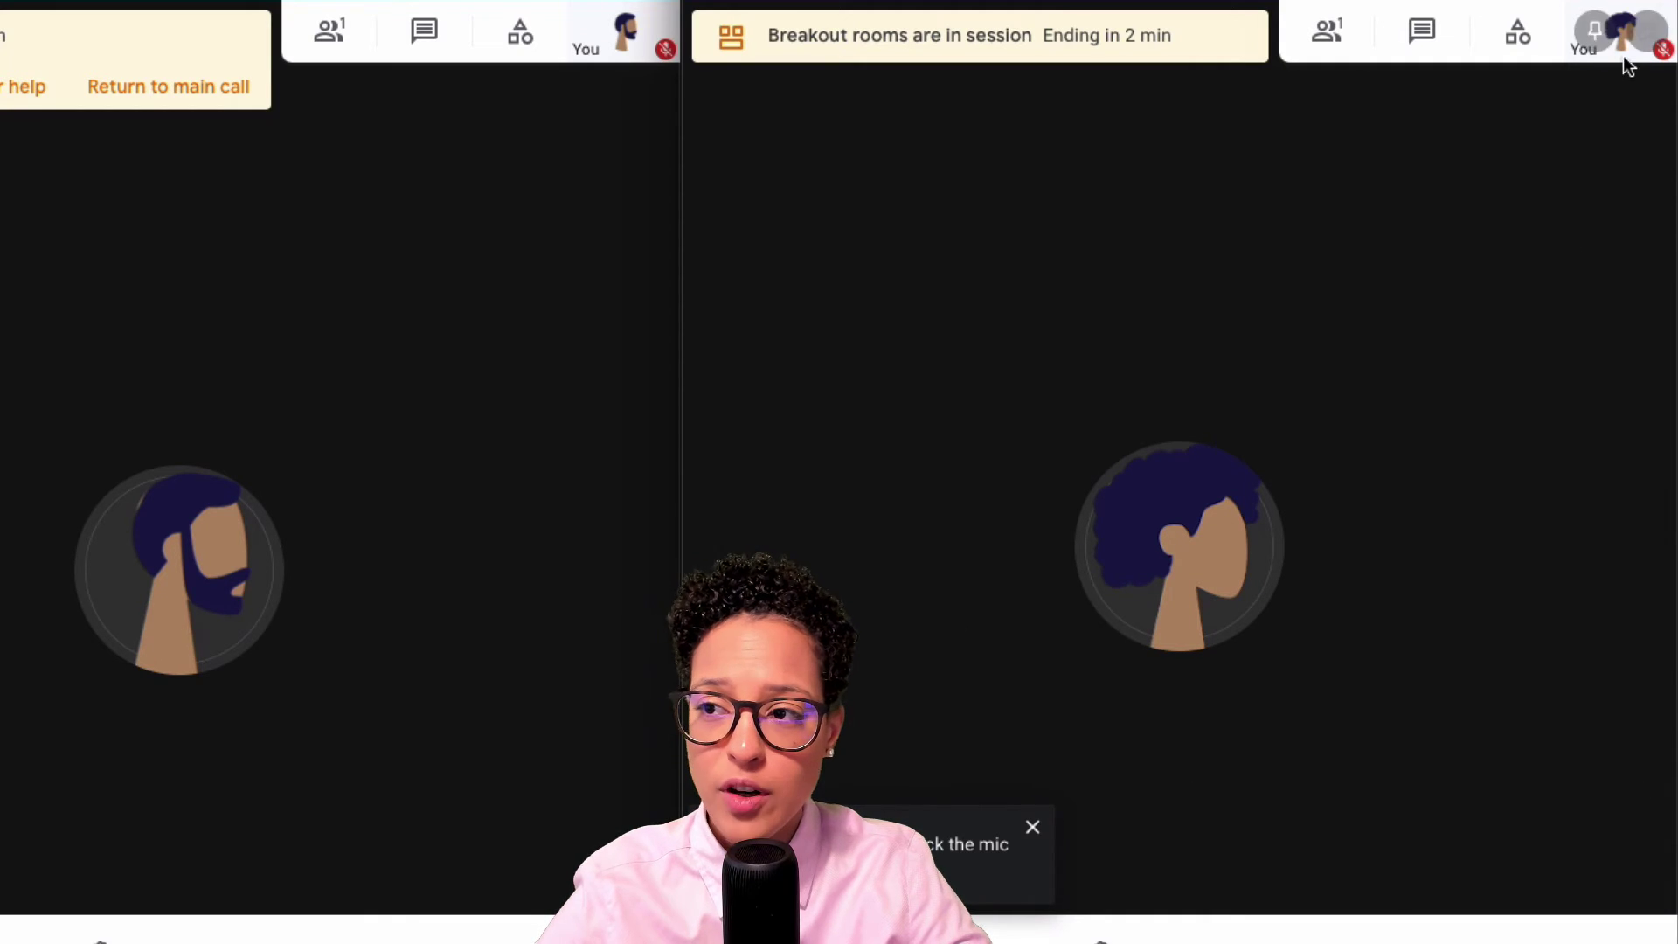
{"action": "left_click", "coordinate": [1518, 35]}
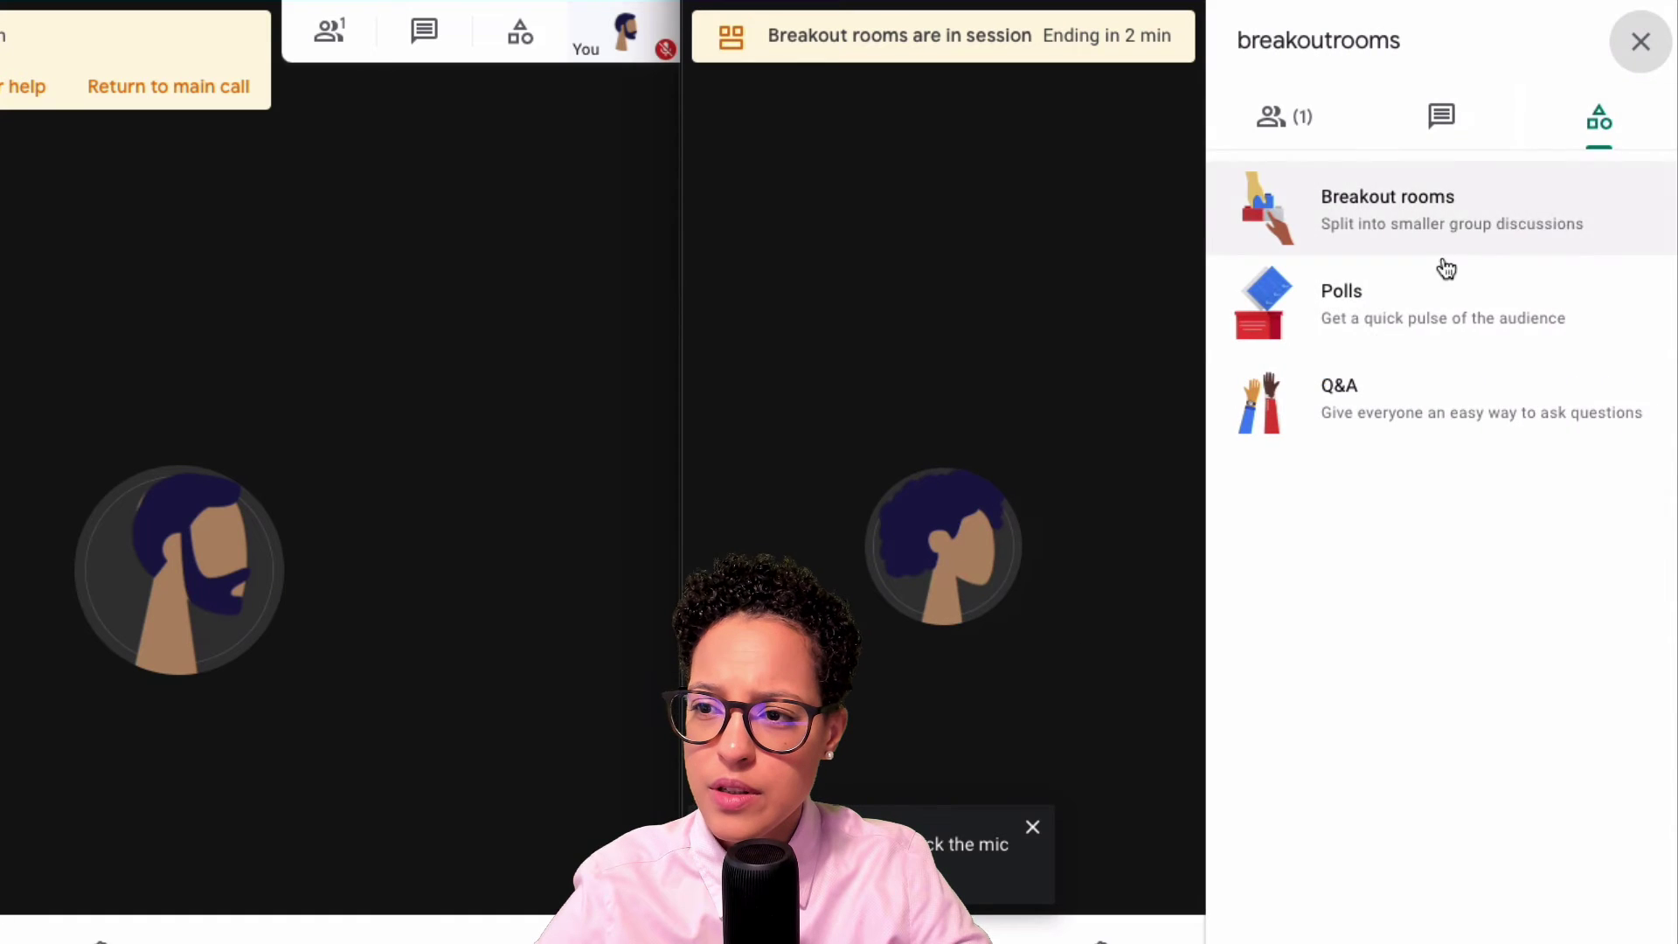
{"action": "left_click", "coordinate": [1420, 209]}
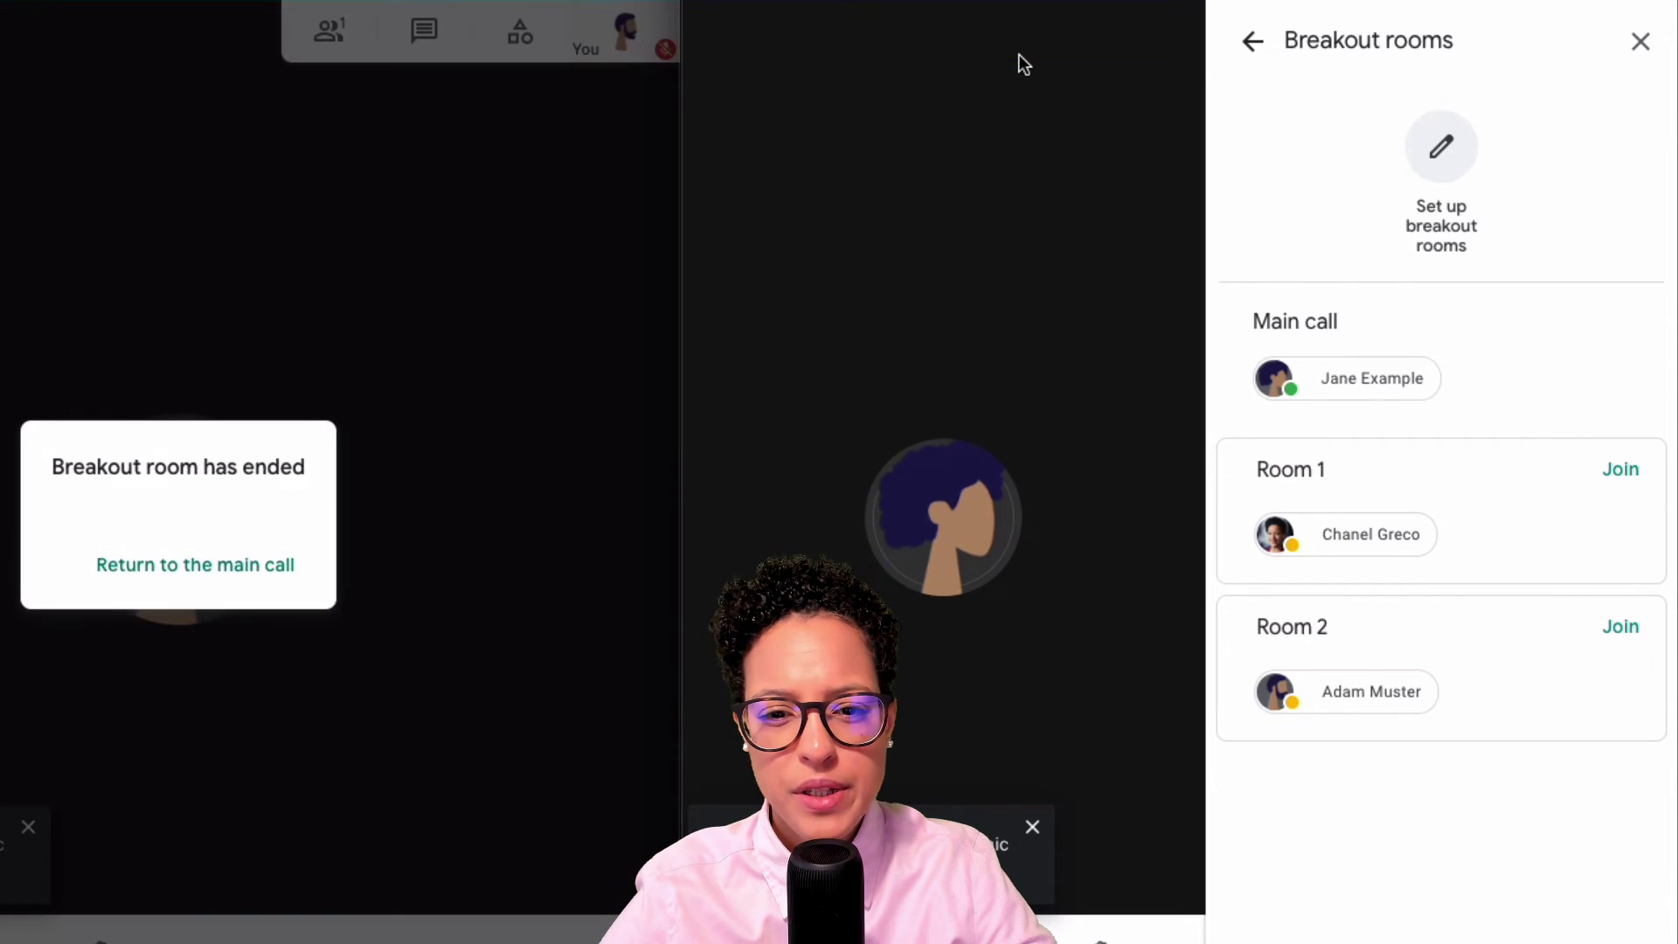
Return the Room 2 participant to the main call and close the overview panel
{"action": "left_click", "coordinate": [185, 566]}
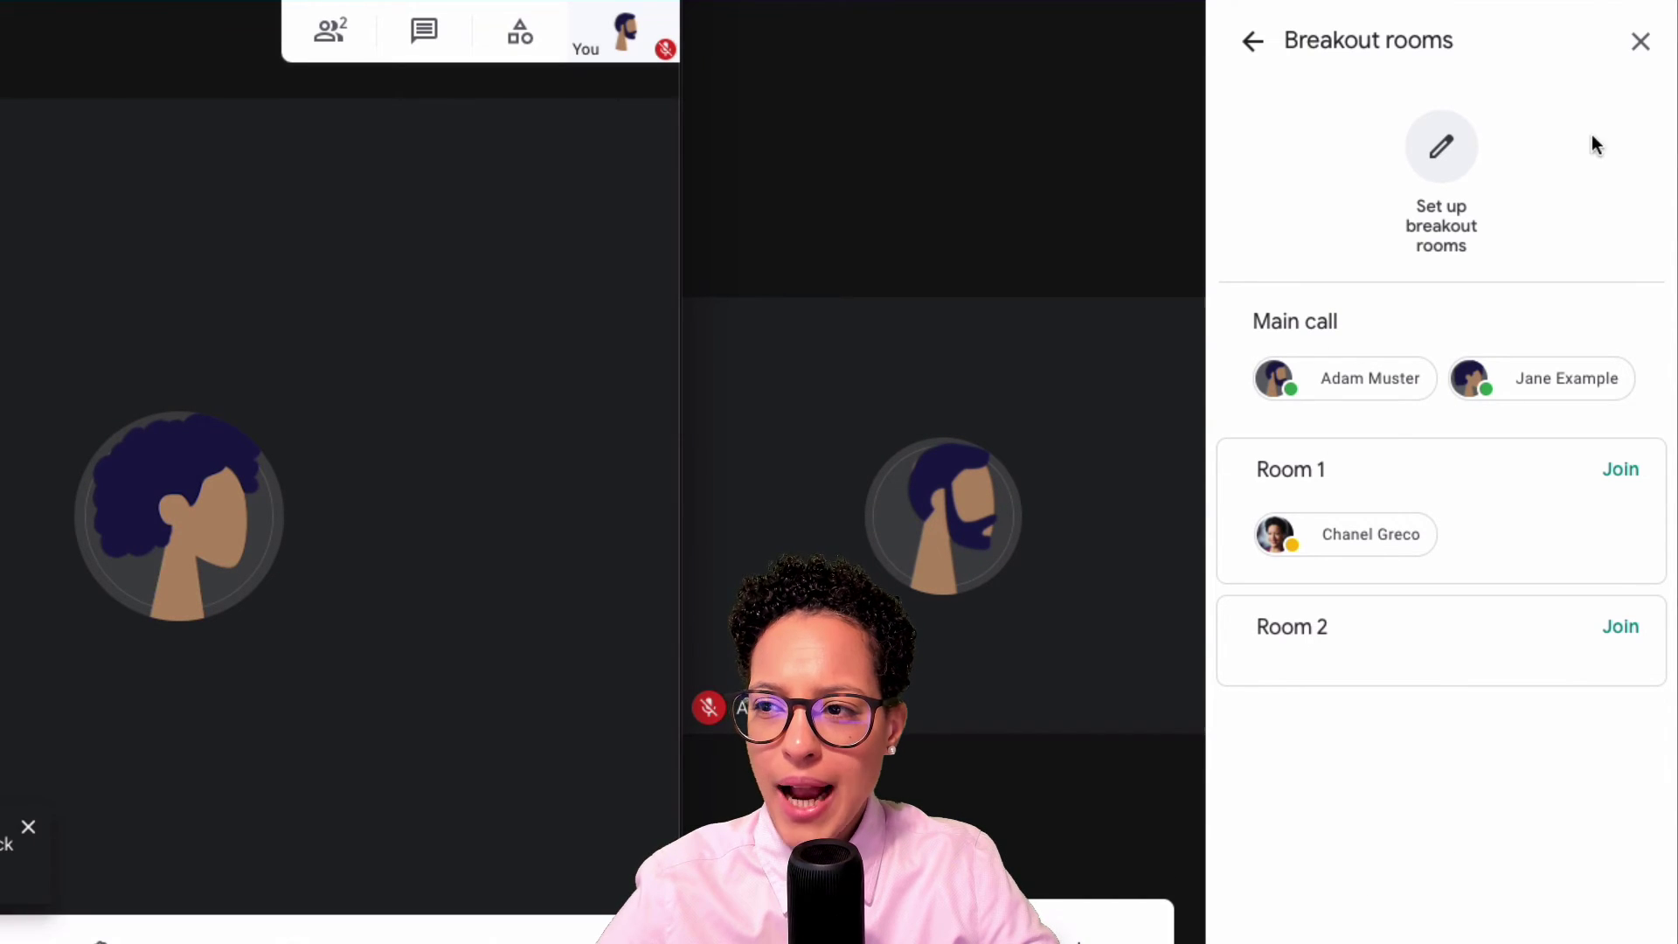
{"action": "left_click", "coordinate": [1640, 44]}
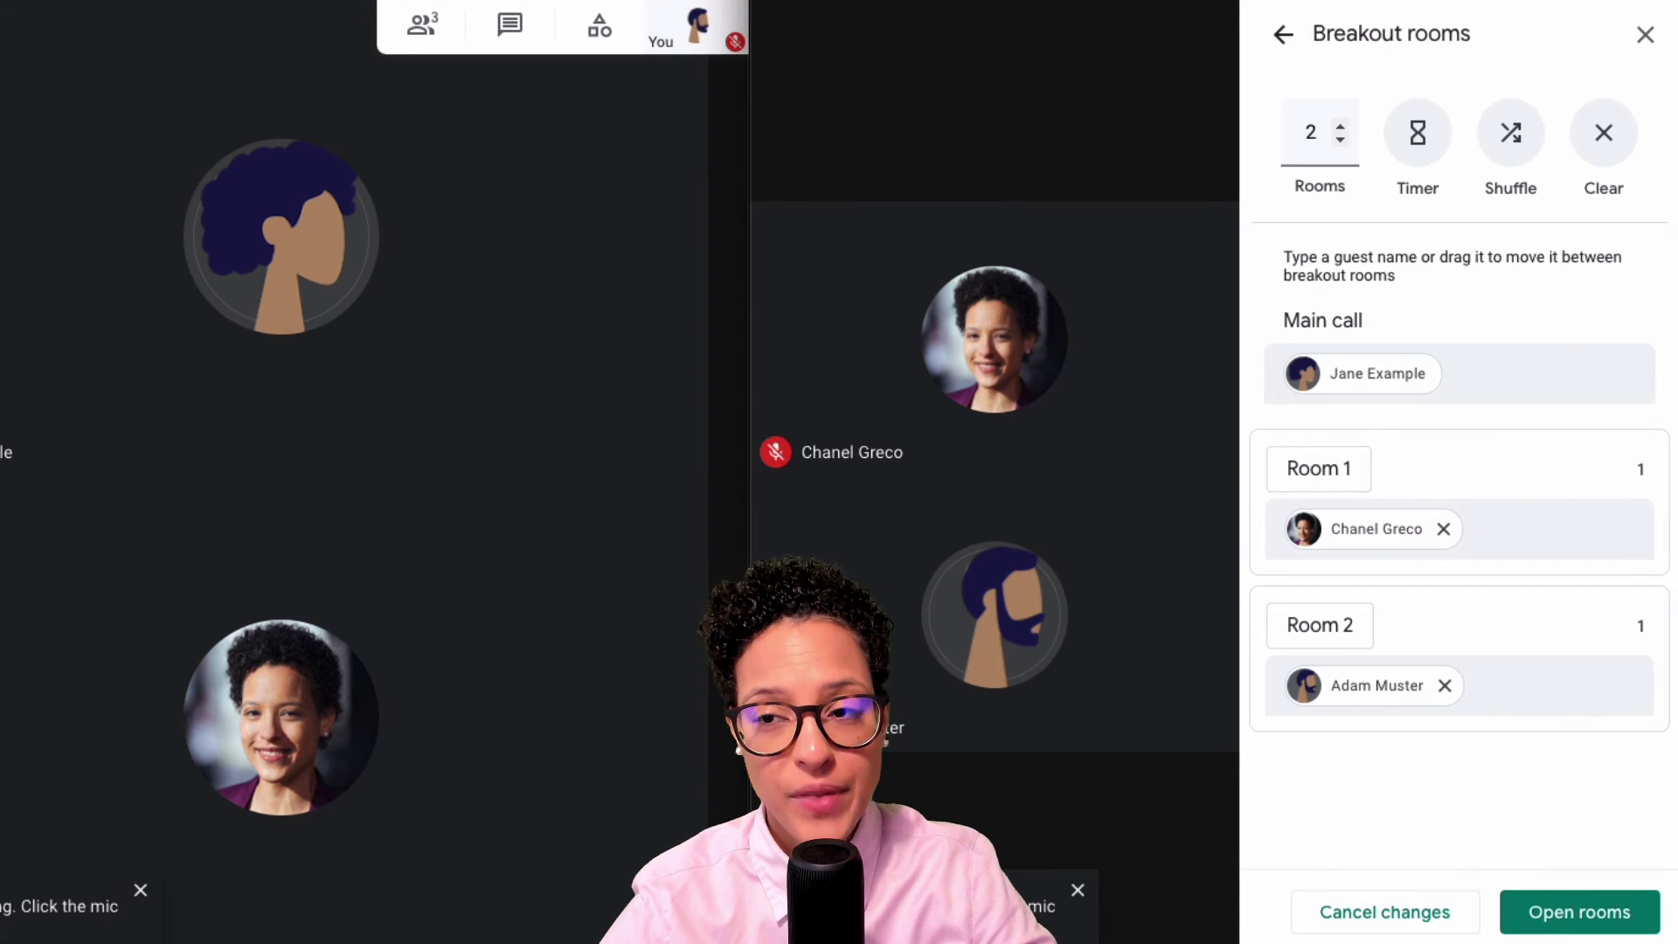
Reopen both rooms, rejoin Room 2 as the participant, and start closing all rooms
{"action": "left_click", "coordinate": [1586, 911]}
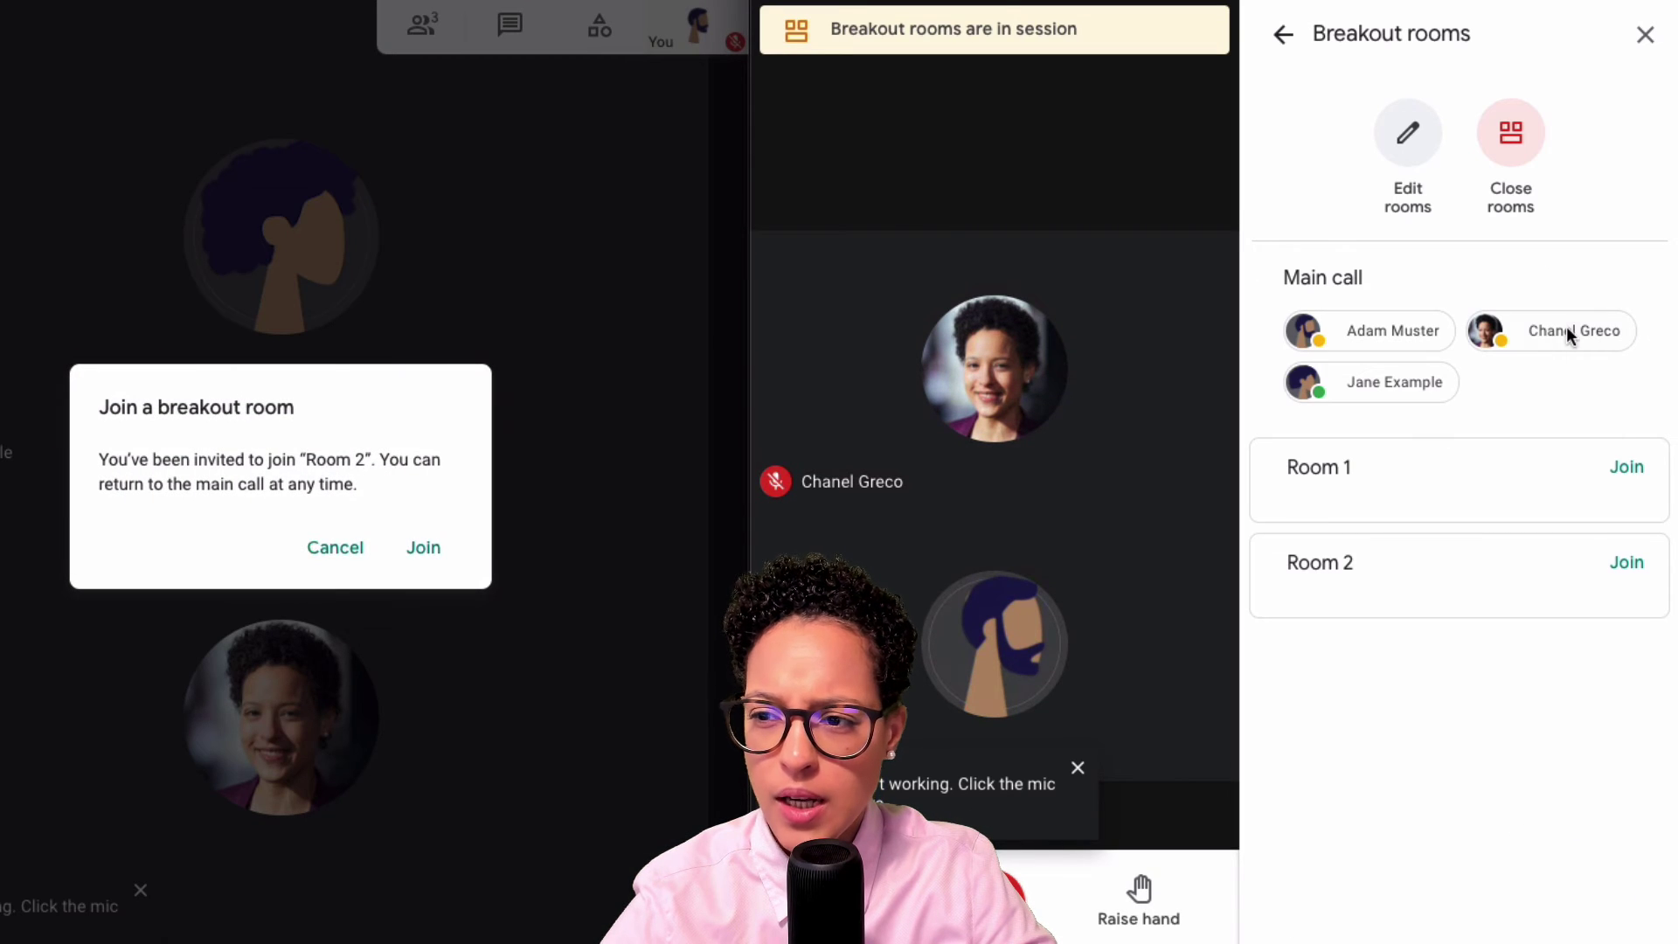
{"action": "left_click", "coordinate": [425, 551]}
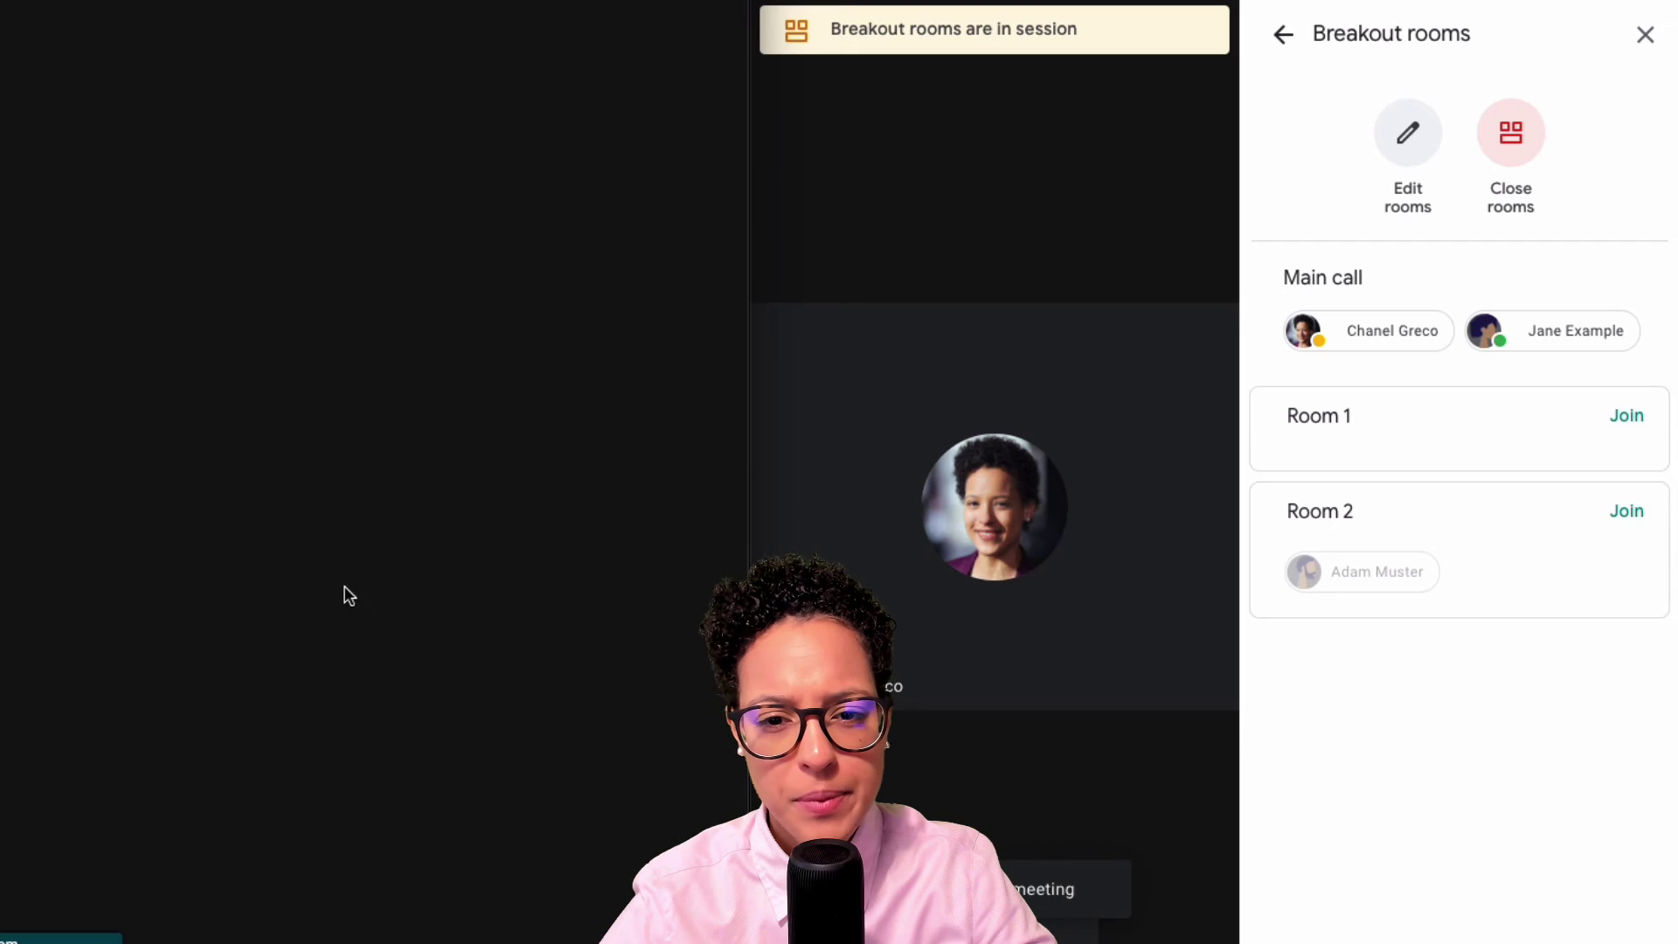
{"action": "left_click", "coordinate": [354, 590]}
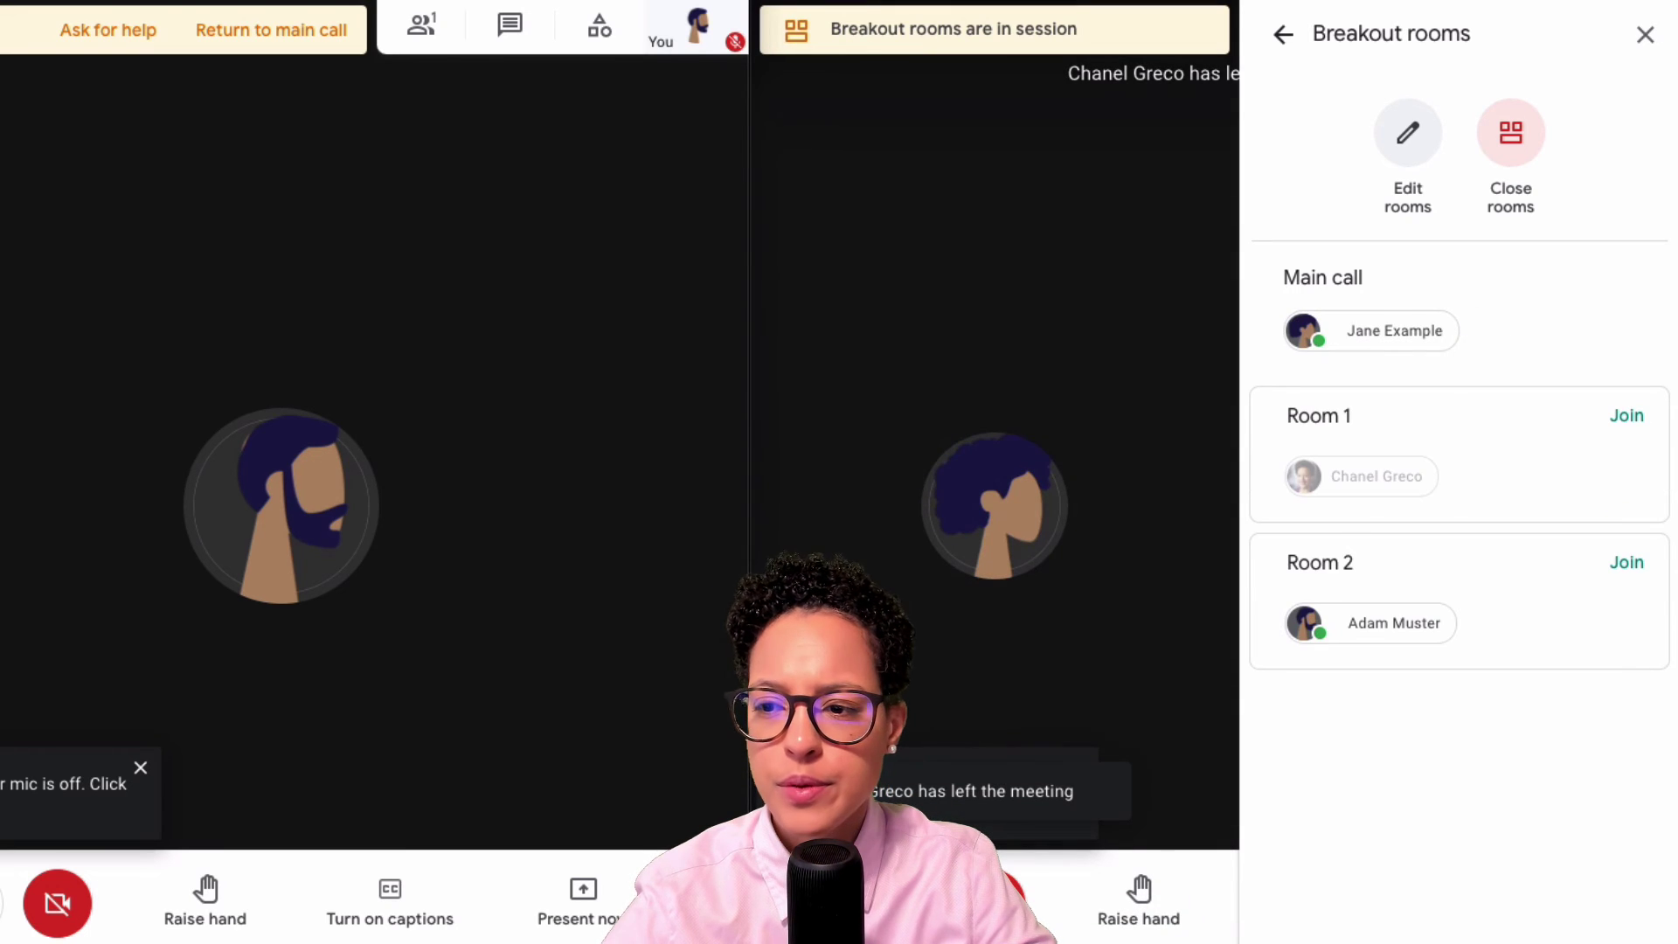
{"action": "left_click", "coordinate": [1363, 775]}
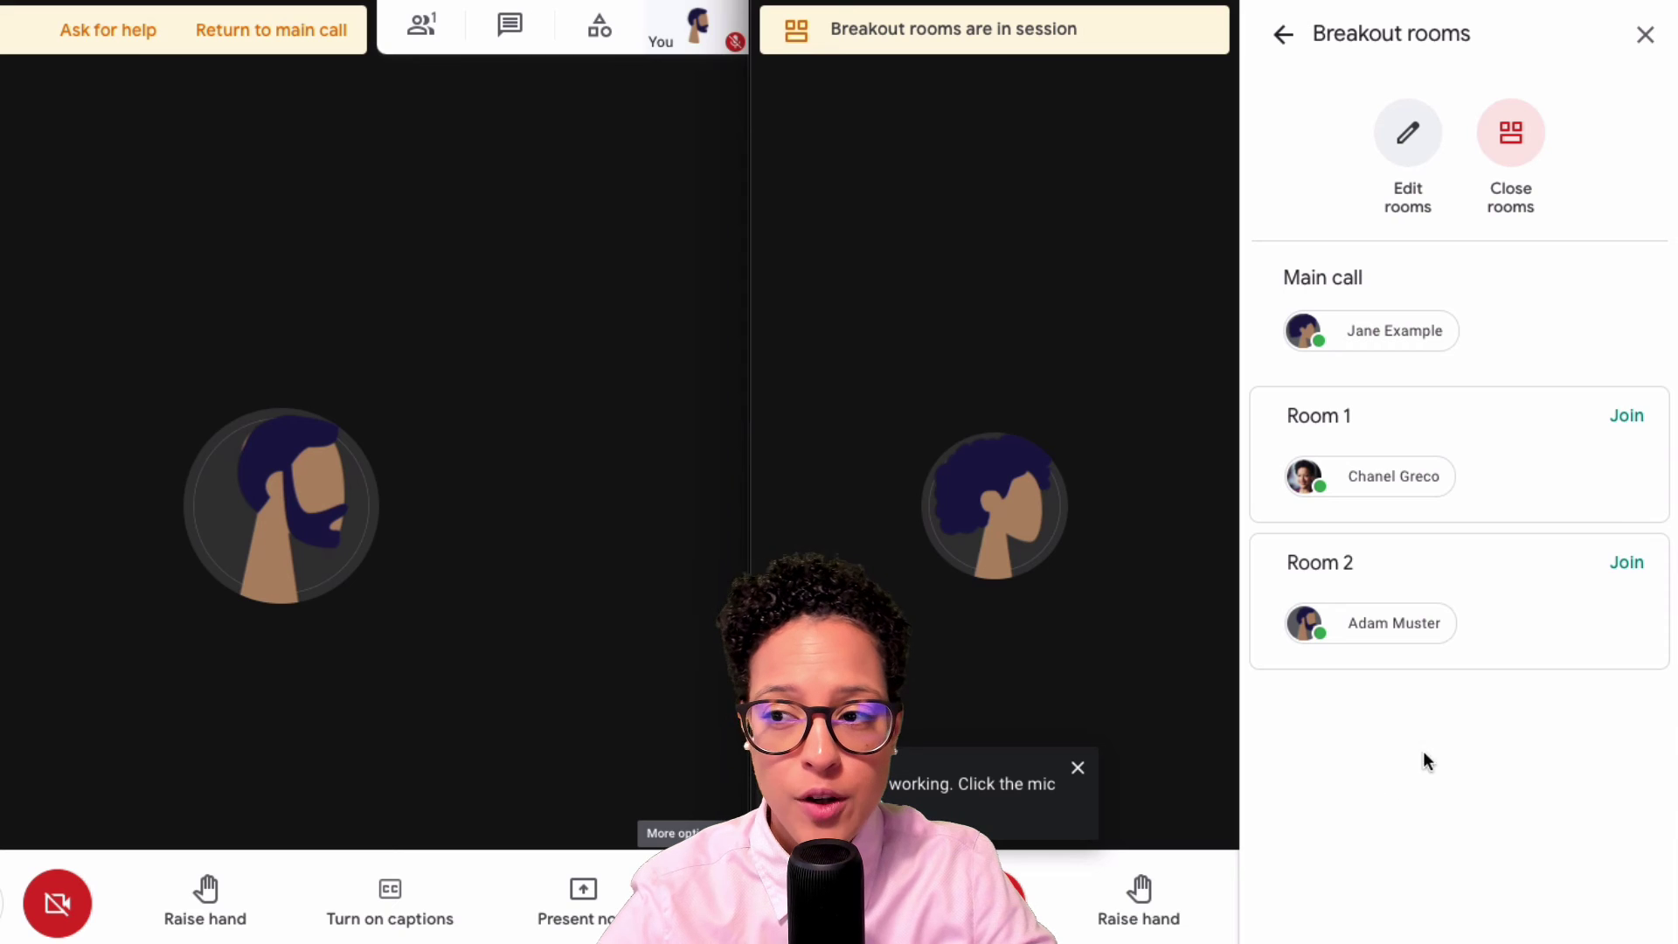
{"action": "left_click", "coordinate": [1520, 136]}
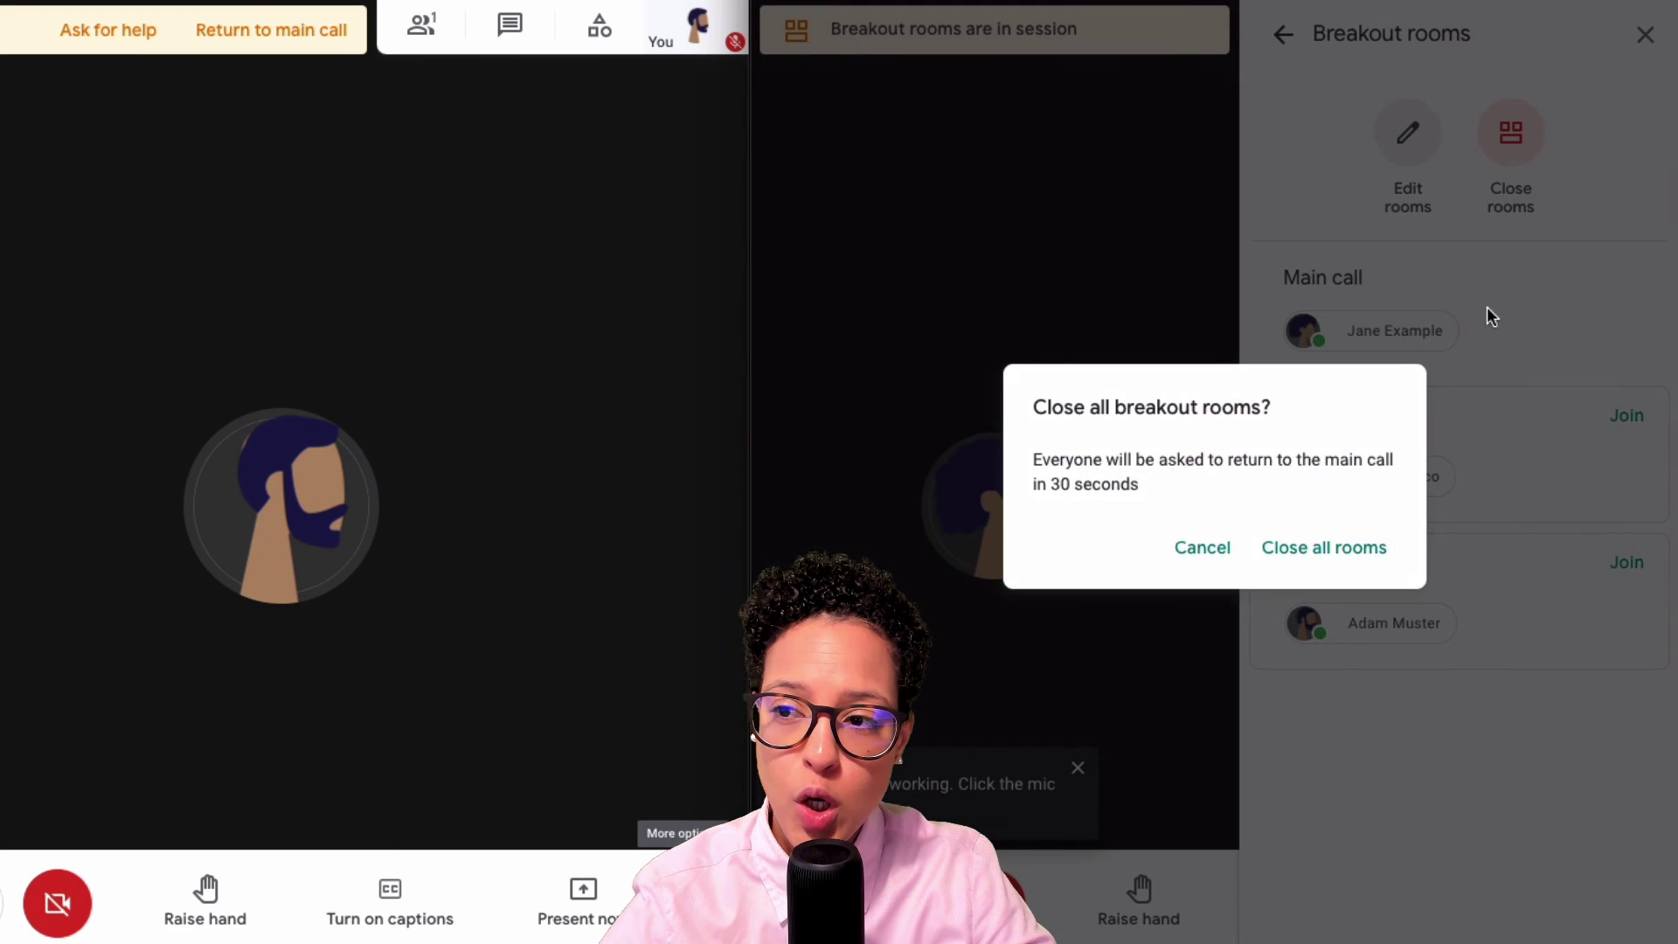
Confirm closing all breakout rooms and bring the Room 2 participant straight back to the main call
{"action": "left_click", "coordinate": [1362, 551]}
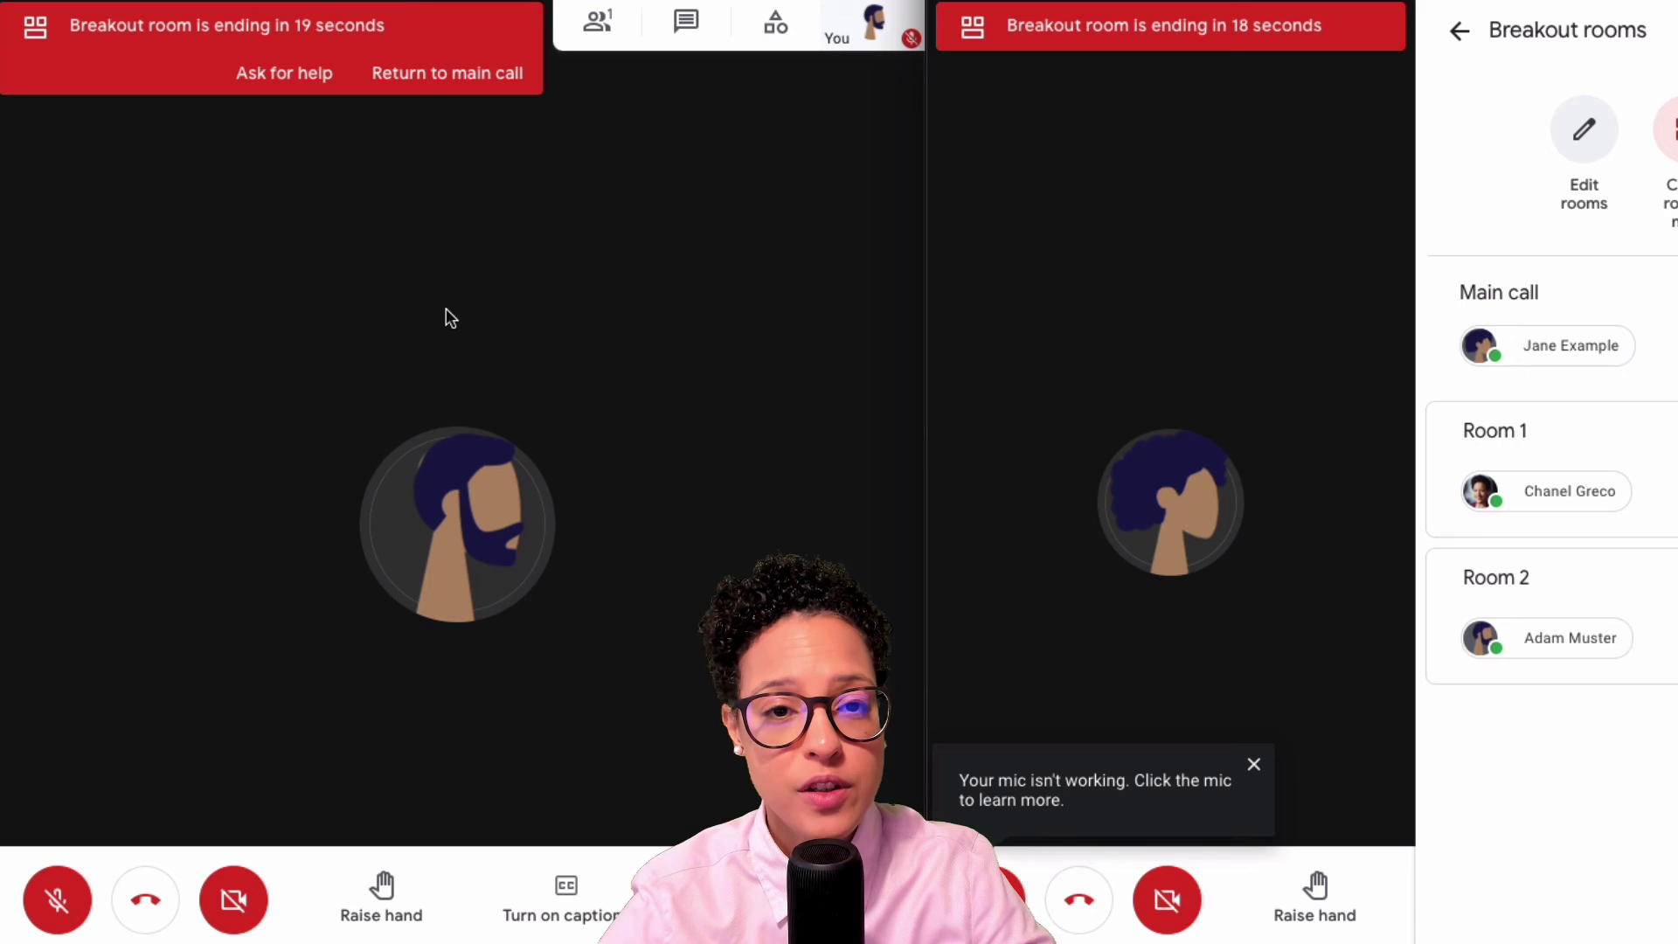
{"action": "left_click", "coordinate": [423, 76]}
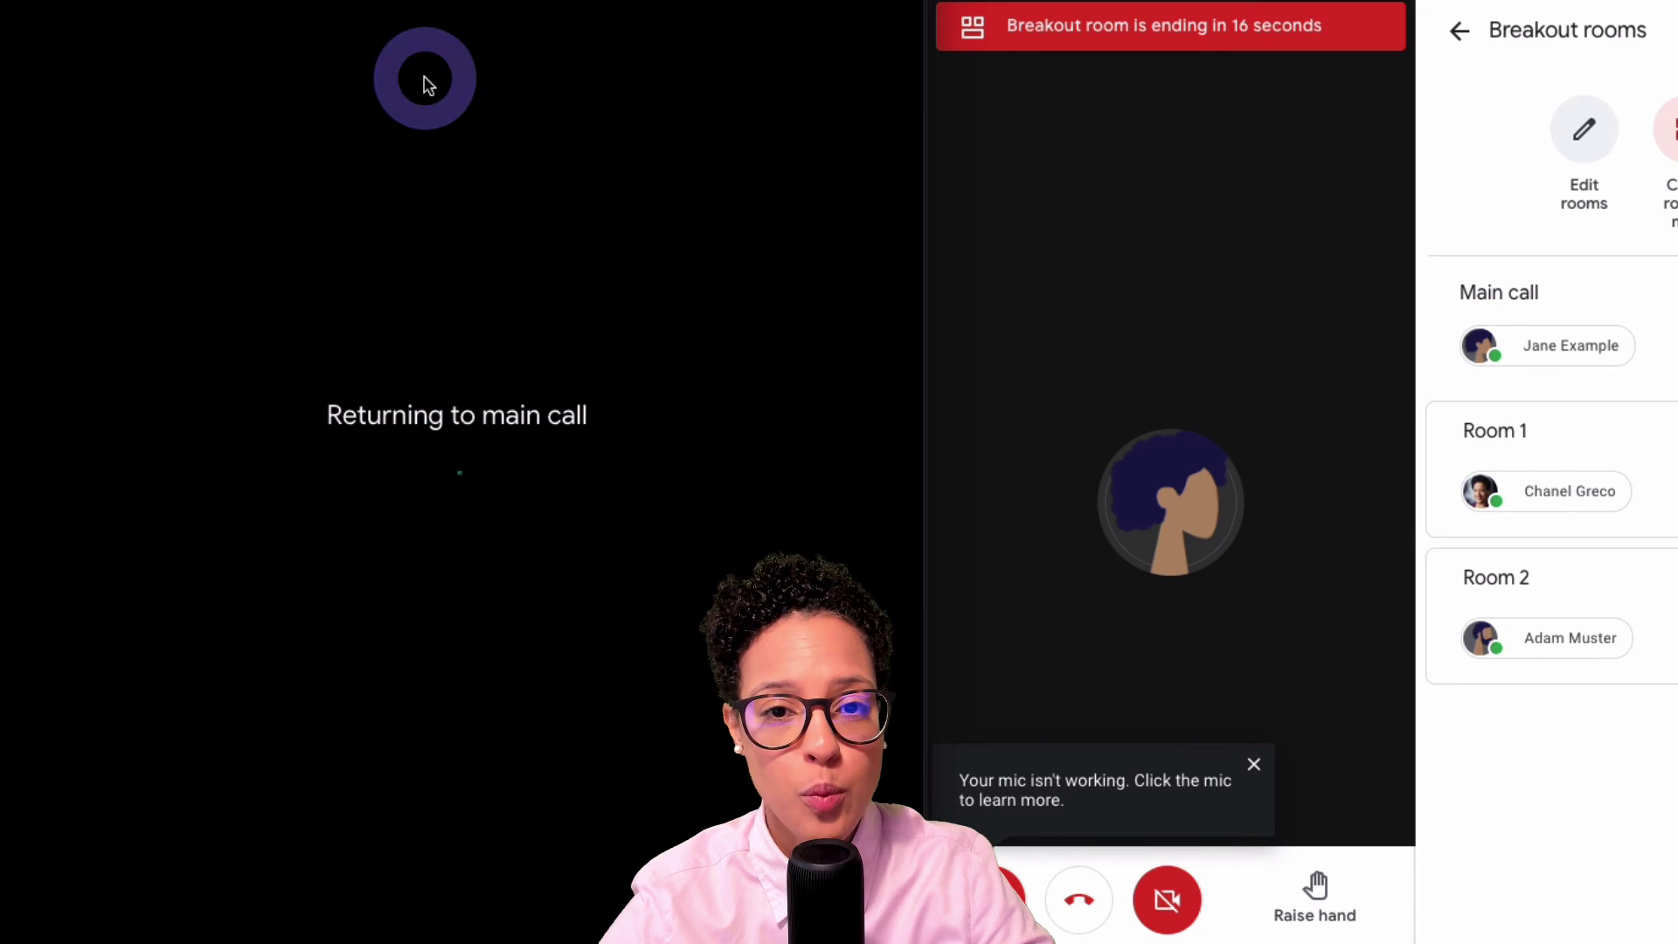